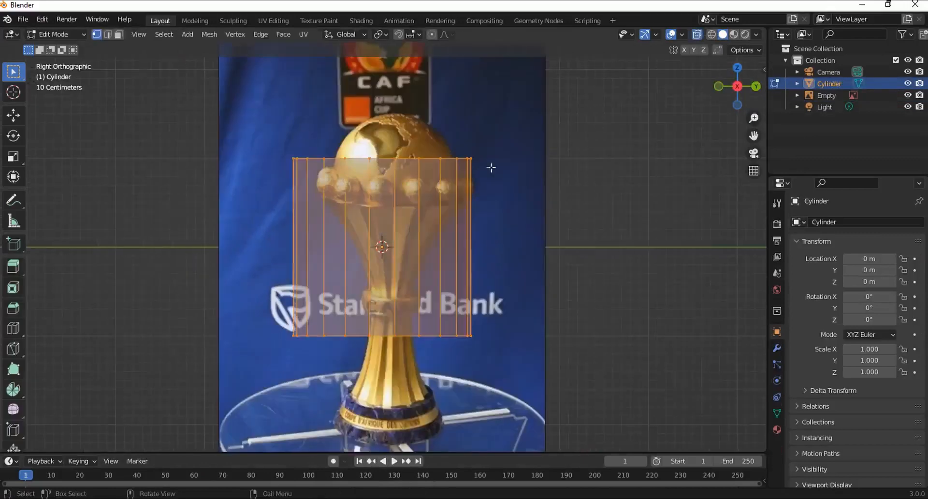
Step: Move the cylinder over the trophy's stem, then lower its top ring to the cup's rim and scale it to match the reference photo
{"action": "key", "text": "g"}
{"action": "left_click", "coordinate": [402, 322]}
{"action": "left_click_drag", "start_coordinate": [494, 176], "coordinate": [290, 240]}
{"action": "key", "text": "g"}
{"action": "key", "text": "z"}
{"action": "left_click", "coordinate": [413, 237]}
{"action": "key", "text": "s"}
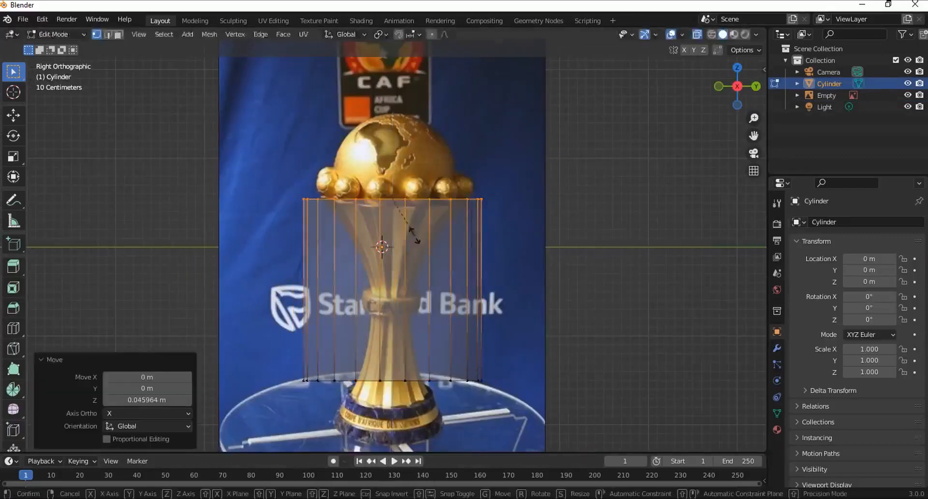
{"action": "left_click", "coordinate": [408, 228]}
Step: Fit the cylinder's bottom ring and a loop cut at the waist to the photographed stem, scaling them by 0.391 and 0.307
{"action": "left_click_drag", "start_coordinate": [491, 341], "coordinate": [283, 415]}
{"action": "key", "text": "g"}
{"action": "key", "text": "z"}
{"action": "left_click", "coordinate": [360, 413]}
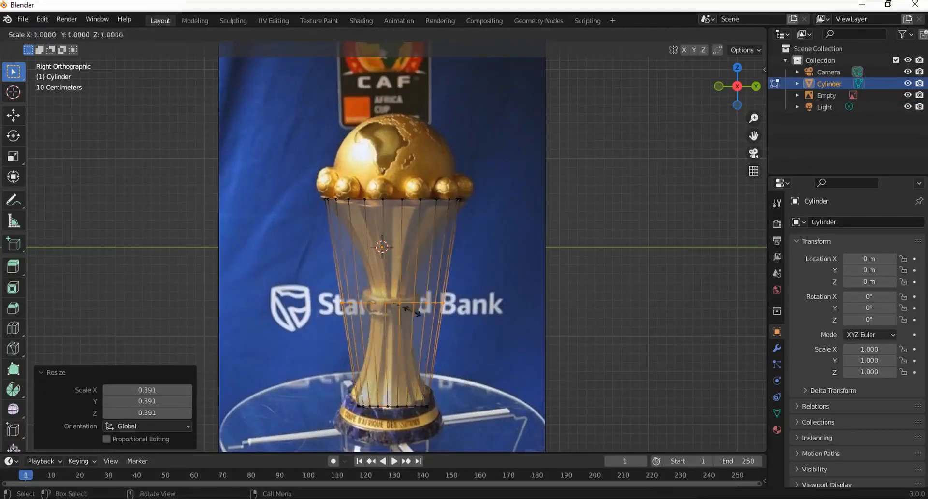
{"action": "left_click", "coordinate": [397, 307]}
Step: Hide the reference photo and scale every other lengthwise edge of the cylinder to form a pleated, star-shaped profile
{"action": "middle_click_drag", "start_coordinate": [397, 307], "coordinate": [331, 365]}
{"action": "left_click", "coordinate": [907, 96]}
{"action": "left_click", "coordinate": [696, 35]}
{"action": "key", "text": "KP_7"}
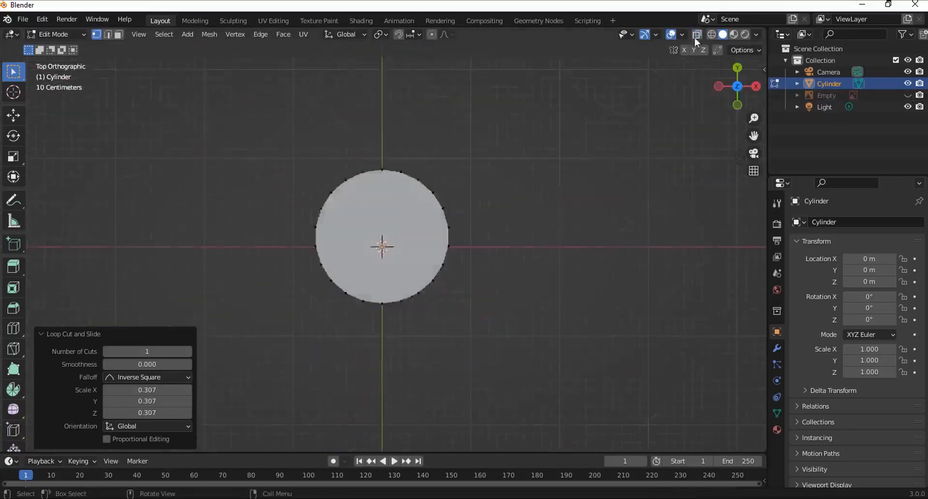
{"action": "left_click", "coordinate": [697, 35]}
{"action": "scroll", "coordinate": [530, 213], "scroll_direction": "up", "scroll_amount": 5}
{"action": "scroll", "coordinate": [530, 213], "scroll_direction": "down", "scroll_amount": 1}
{"action": "left_click", "coordinate": [383, 87]}
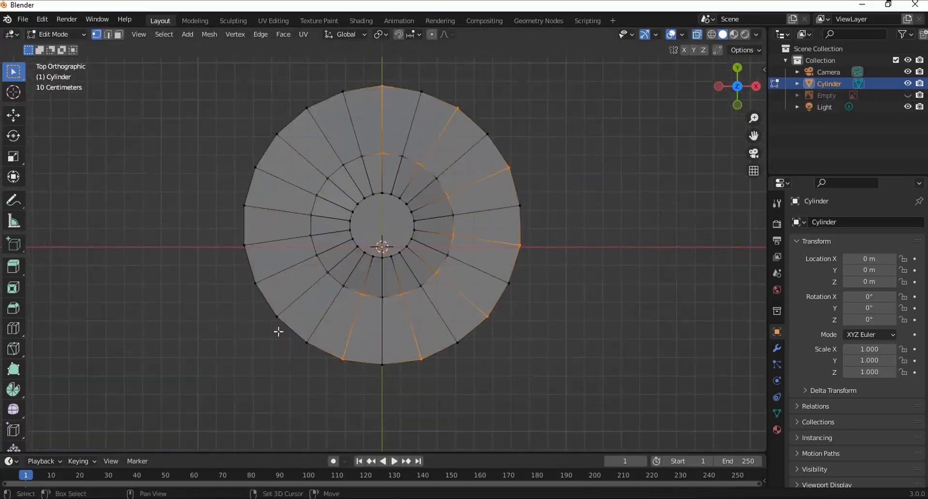
{"action": "middle_click_drag", "start_coordinate": [300, 99], "coordinate": [572, 208]}
{"action": "key", "text": "alt+z"}
{"action": "key", "text": "s"}
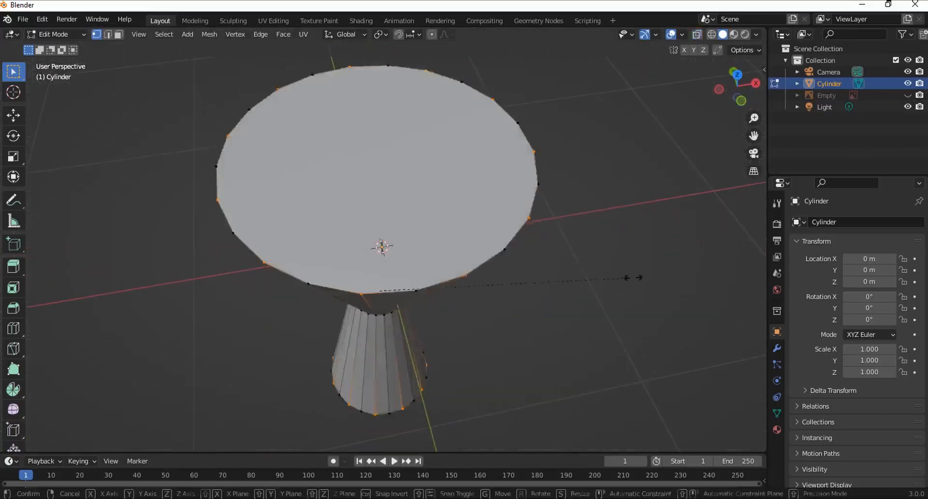
{"action": "left_click", "coordinate": [553, 270]}
Step: Flatten the pleated stem's top and bottom vertex rings by scaling each to 0 along Z
{"action": "middle_click_drag", "start_coordinate": [553, 271], "coordinate": [512, 122]}
{"action": "key", "text": "alt+z"}
{"action": "left_click_drag", "start_coordinate": [560, 95], "coordinate": [270, 254]}
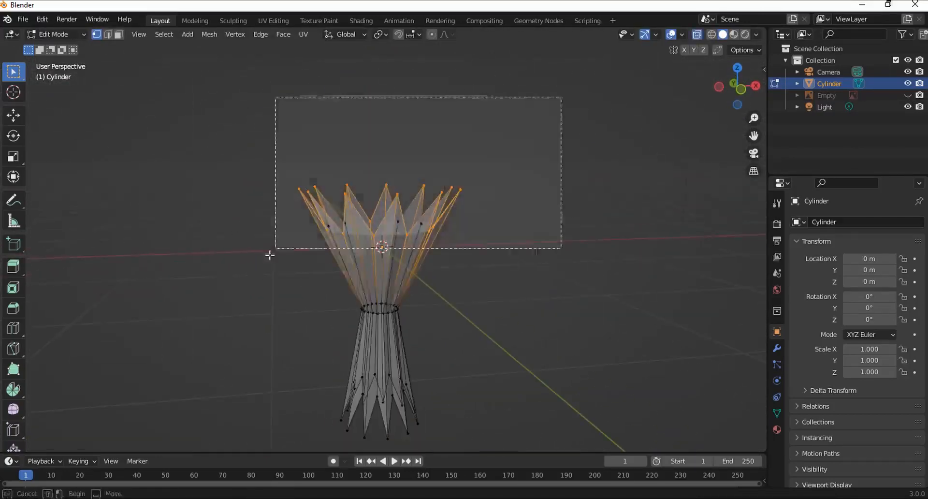
{"action": "key", "text": "s"}
{"action": "key", "text": "z"}
{"action": "key", "text": "0"}
{"action": "key", "text": "Return"}
{"action": "left_click_drag", "start_coordinate": [454, 439], "coordinate": [317, 369]}
{"action": "key", "text": "s"}
{"action": "key", "text": "z"}
{"action": "key", "text": "0"}
{"action": "key", "text": "Return"}
Step: Move the stem's flattened top ring along Z to match the cup's rim in the reference photo
{"action": "middle_click_drag", "start_coordinate": [343, 401], "coordinate": [628, 194]}
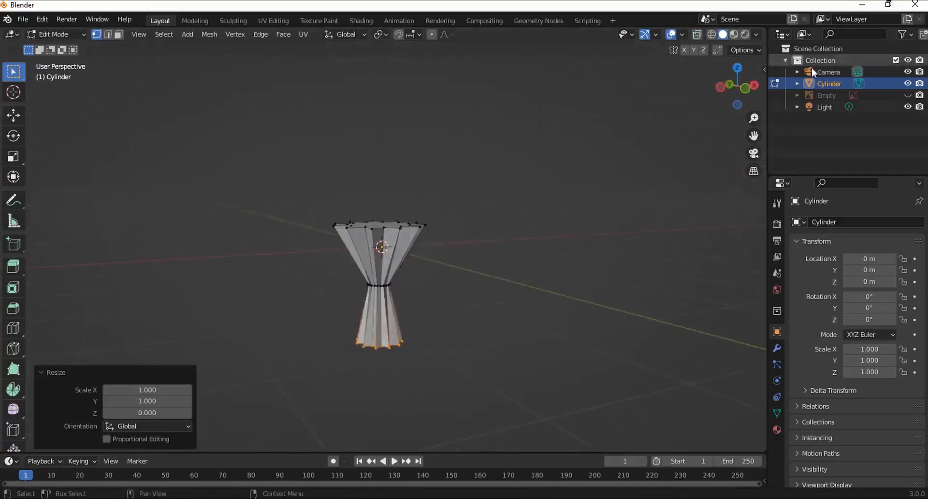
{"action": "left_click", "coordinate": [744, 88]}
{"action": "left_click", "coordinate": [756, 86]}
{"action": "left_click_drag", "start_coordinate": [470, 182], "coordinate": [443, 214]}
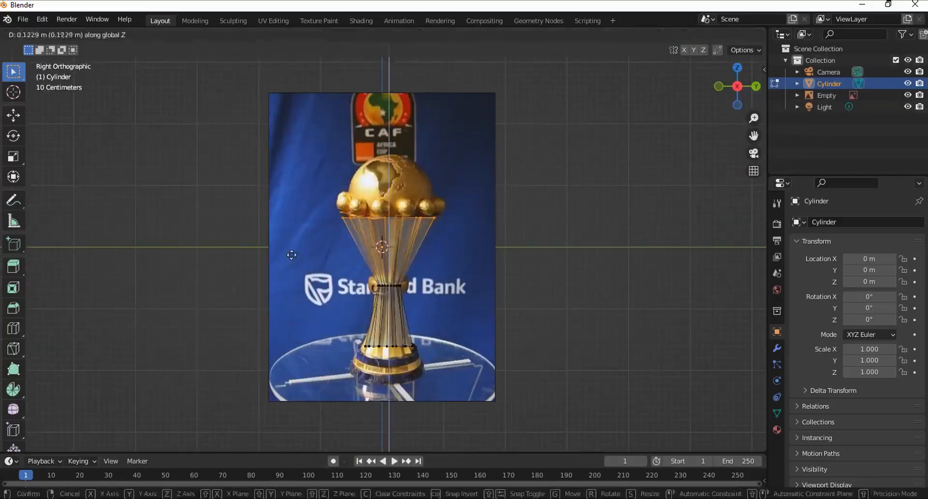
{"action": "left_click", "coordinate": [326, 381]}
{"action": "middle_click_drag", "start_coordinate": [327, 381], "coordinate": [561, 215]}
{"action": "key", "text": "Tab"}
Step: Add a new cylinder mesh at the origin and scale it to about 0.383
{"action": "left_click", "coordinate": [737, 67]}
{"action": "key", "text": "shift+a"}
{"action": "mouse_move", "coordinate": [464, 131]}
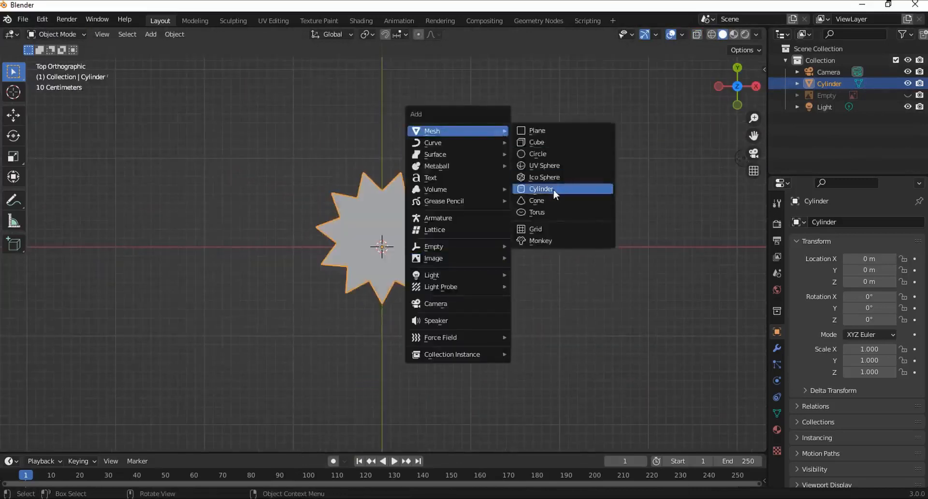
{"action": "left_click", "coordinate": [553, 189]}
{"action": "key", "text": "s"}
{"action": "left_click", "coordinate": [446, 272]}
Step: Centre the pleated stem on the world origin by setting Geometry to Origin
{"action": "middle_click_drag", "start_coordinate": [446, 273], "coordinate": [370, 231]}
{"action": "left_click", "coordinate": [417, 189]}
{"action": "right_click", "coordinate": [416, 187]}
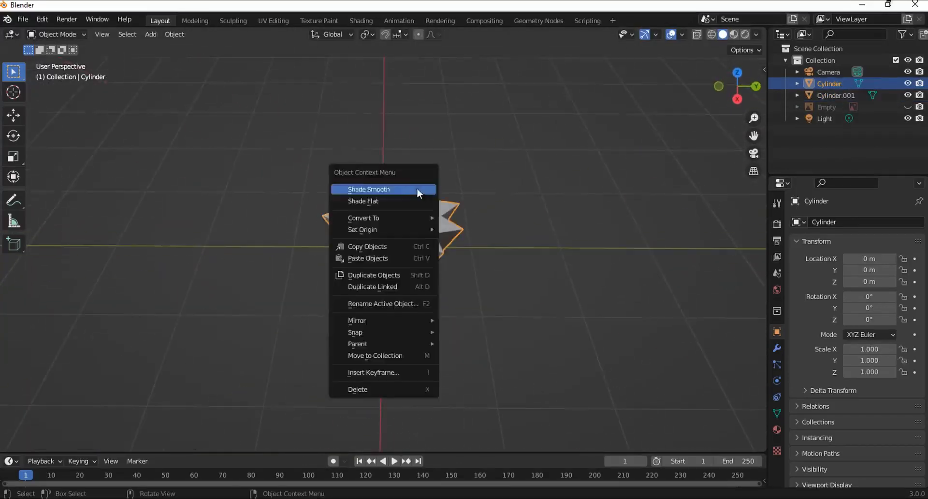
{"action": "mouse_move", "coordinate": [422, 228]}
{"action": "left_click", "coordinate": [474, 229]}
Step: Move the new cylinder down along Z by about 1.495 m so that it sits under the stem
{"action": "middle_click_drag", "start_coordinate": [508, 213], "coordinate": [509, 154]}
{"action": "left_click", "coordinate": [408, 219]}
{"action": "key", "text": "g"}
{"action": "key", "text": "z"}
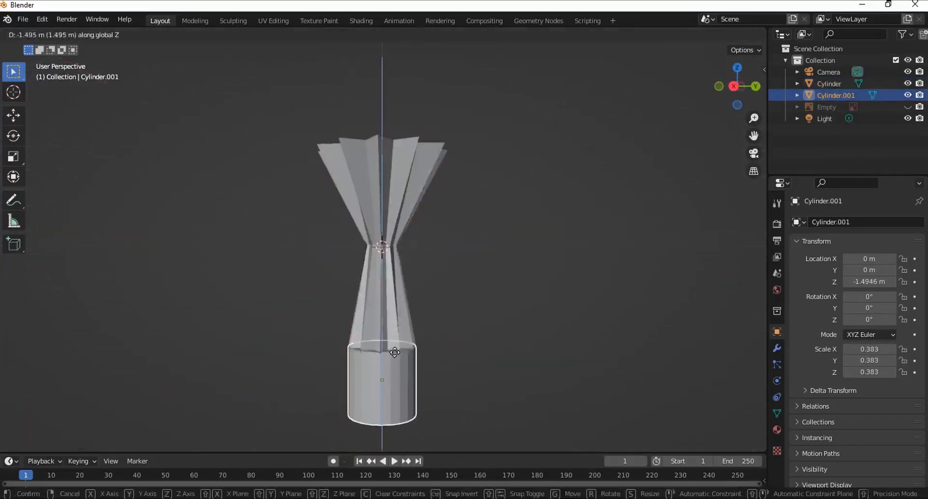
{"action": "left_click", "coordinate": [394, 351]}
Step: Resize the base cylinder to a scale of about 0.417 to suit the stem's foot
{"action": "middle_click_drag", "start_coordinate": [395, 351], "coordinate": [348, 262]}
{"action": "left_click", "coordinate": [320, 236]}
{"action": "left_click", "coordinate": [737, 69]}
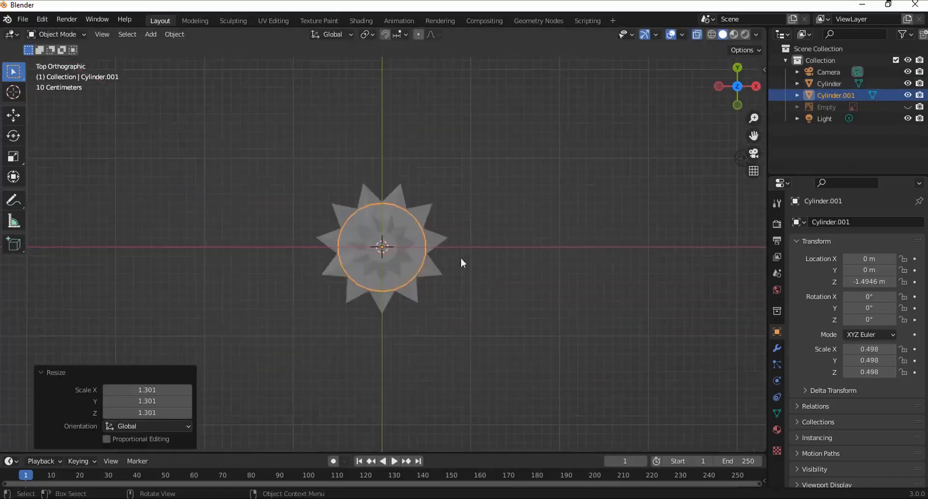
{"action": "left_click", "coordinate": [467, 278]}
{"action": "middle_click_drag", "start_coordinate": [466, 277], "coordinate": [506, 183]}
Step: Shorten the base cylinder and flare it towards the floor by scaling and moving its bottom ring
{"action": "left_click", "coordinate": [696, 35]}
{"action": "middle_click_drag", "start_coordinate": [464, 310], "coordinate": [425, 338]}
{"action": "key", "text": "Tab"}
{"action": "left_click", "coordinate": [696, 34]}
{"action": "scroll", "coordinate": [613, 230], "scroll_direction": "down", "scroll_amount": 3}
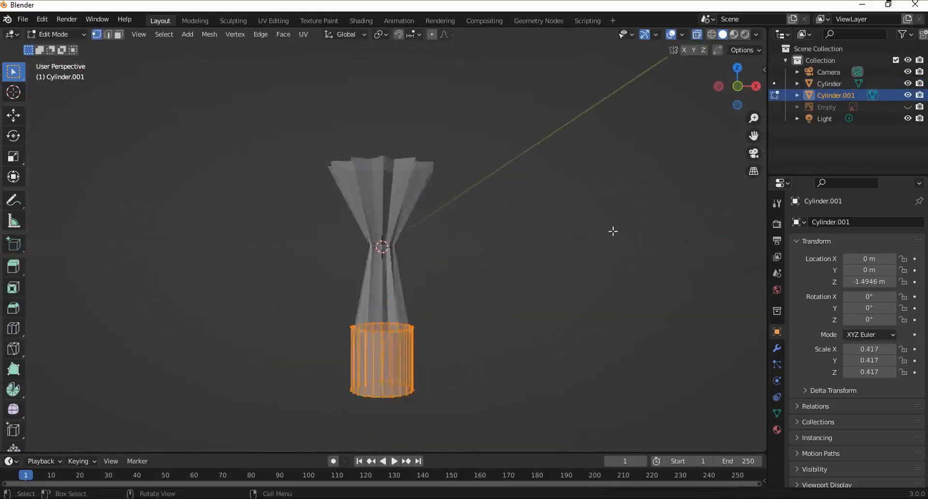
{"action": "left_click_drag", "start_coordinate": [437, 389], "coordinate": [334, 332]}
{"action": "key", "text": "s"}
{"action": "left_click", "coordinate": [477, 321]}
{"action": "key", "text": "g"}
{"action": "left_click", "coordinate": [449, 327]}
{"action": "left_click", "coordinate": [696, 34]}
Step: Add two evenly spaced horizontal loop cuts around the base cylinder
{"action": "middle_click_drag", "start_coordinate": [459, 224], "coordinate": [547, 259]}
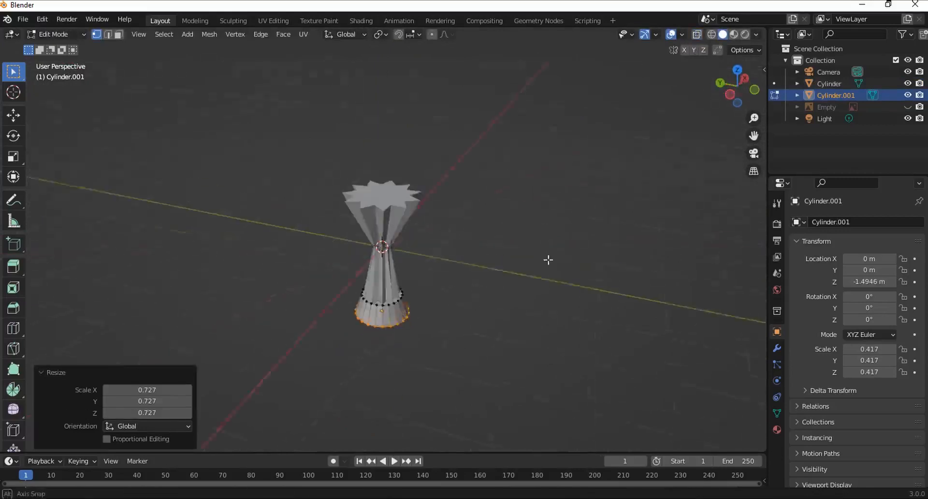
{"action": "scroll", "coordinate": [546, 259], "scroll_direction": "up", "scroll_amount": 4}
{"action": "key", "text": "ctrl+r"}
{"action": "scroll", "coordinate": [405, 393], "scroll_direction": "up", "scroll_amount": 1}
{"action": "left_click", "coordinate": [405, 392]}
{"action": "right_click", "coordinate": [404, 392]}
Step: Extrude the base's middle band of faces in place and scale it inward to form a recess
{"action": "middle_click_drag", "start_coordinate": [405, 393], "coordinate": [464, 333]}
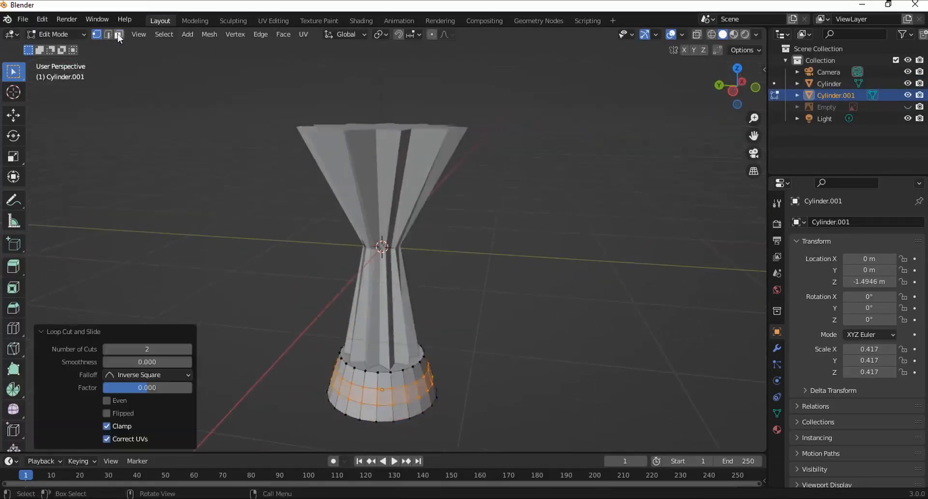
{"action": "key", "text": "3"}
{"action": "key", "text": "e"}
{"action": "right_click", "coordinate": [472, 333]}
{"action": "key", "text": "s"}
{"action": "left_click", "coordinate": [472, 342]}
Step: Add supporting edge loops close to the rims of the base's stepped tiers
{"action": "scroll", "coordinate": [490, 356], "scroll_direction": "up", "scroll_amount": 6}
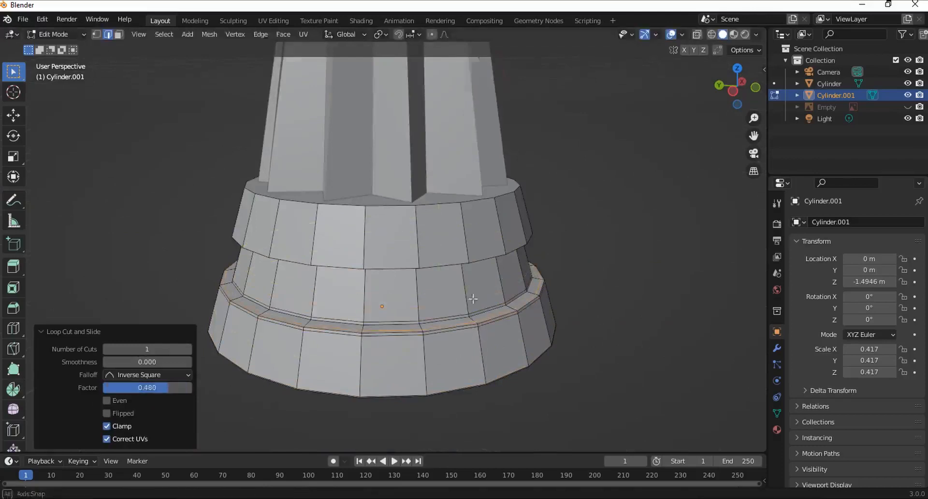
{"action": "key", "text": "ctrl+r"}
{"action": "left_click", "coordinate": [429, 177]}
{"action": "middle_click_drag", "start_coordinate": [474, 299], "coordinate": [471, 227]}
{"action": "left_click", "coordinate": [429, 166]}
{"action": "scroll", "coordinate": [497, 136], "scroll_direction": "up", "scroll_amount": 8}
{"action": "scroll", "coordinate": [497, 136], "scroll_direction": "down", "scroll_amount": 5}
{"action": "key", "text": "ctrl+r"}
{"action": "left_click", "coordinate": [463, 143]}
{"action": "key", "text": "ctrl+r"}
{"action": "left_click", "coordinate": [498, 309]}
Step: Inset the base's top face slightly to leave a narrow rim around it
{"action": "left_click", "coordinate": [372, 278]}
{"action": "key", "text": "i"}
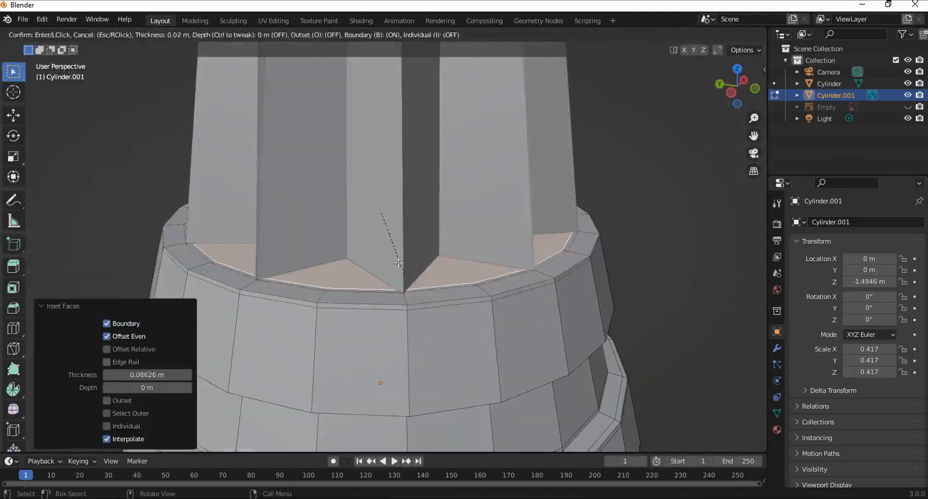
{"action": "left_click", "coordinate": [387, 232]}
{"action": "scroll", "coordinate": [483, 270], "scroll_direction": "down", "scroll_amount": 4}
Step: Add a Subdivision Surface modifier to the base and set its viewport level to 2
{"action": "left_click", "coordinate": [776, 348]}
{"action": "left_click", "coordinate": [816, 222]}
{"action": "left_click", "coordinate": [682, 414]}
{"action": "left_click", "coordinate": [905, 274]}
{"action": "middle_click_drag", "start_coordinate": [572, 335], "coordinate": [470, 288]}
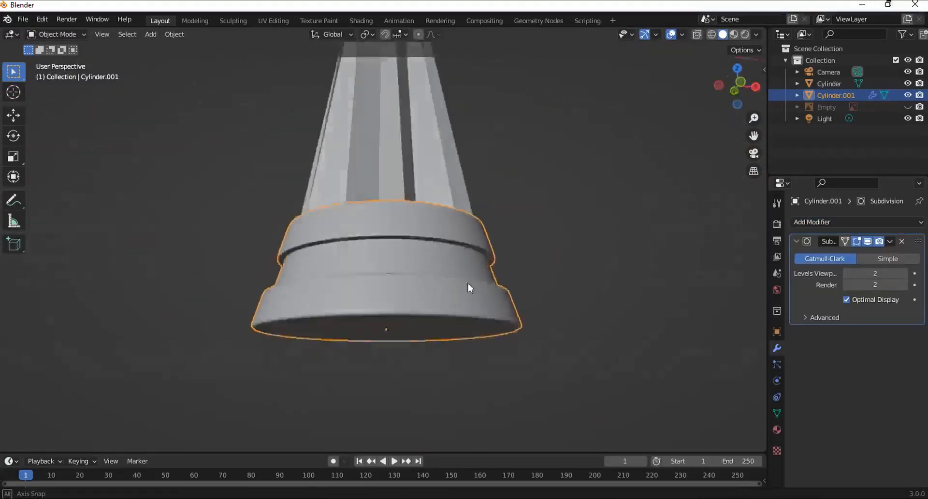
{"action": "key", "text": "Tab"}
{"action": "key", "text": "Tab"}
Step: Add a UV sphere and raise it about 1.56 m along Z above the pleated stem
{"action": "scroll", "coordinate": [493, 237], "scroll_direction": "down", "scroll_amount": 3}
{"action": "middle_click_drag", "start_coordinate": [492, 236], "coordinate": [642, 192]}
{"action": "key", "text": "shift+a"}
{"action": "mouse_move", "coordinate": [638, 189]}
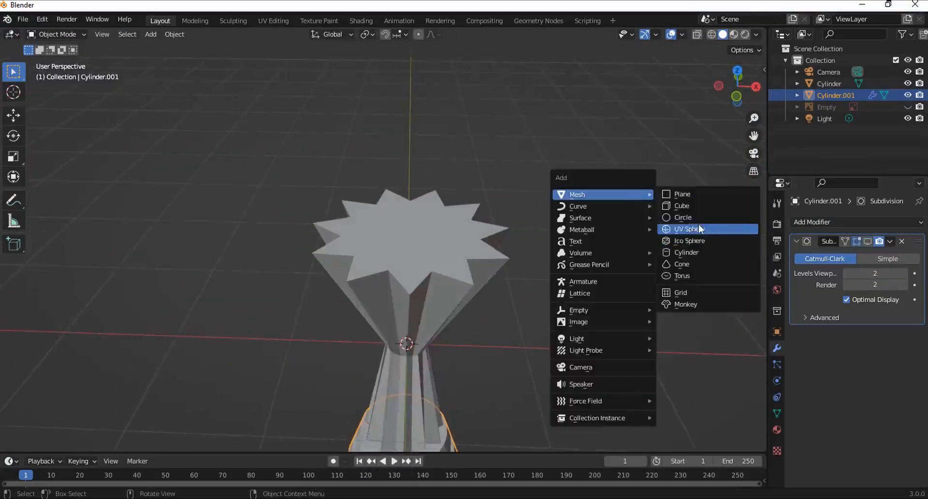
{"action": "left_click", "coordinate": [683, 227]}
{"action": "middle_click_drag", "start_coordinate": [684, 227], "coordinate": [494, 325]}
{"action": "left_click", "coordinate": [738, 80]}
{"action": "key", "text": "g"}
{"action": "key", "text": "z"}
{"action": "left_click", "coordinate": [601, 109]}
Step: Scale the sphere by 0.65 and lower it onto the cup's rim
{"action": "key", "text": "s"}
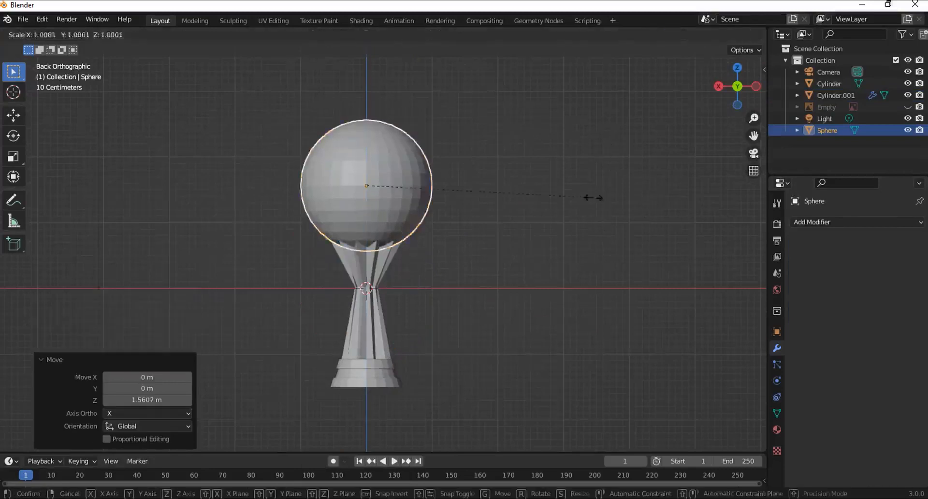
{"action": "left_click", "coordinate": [514, 190]}
{"action": "middle_click_drag", "start_coordinate": [514, 189], "coordinate": [529, 179]}
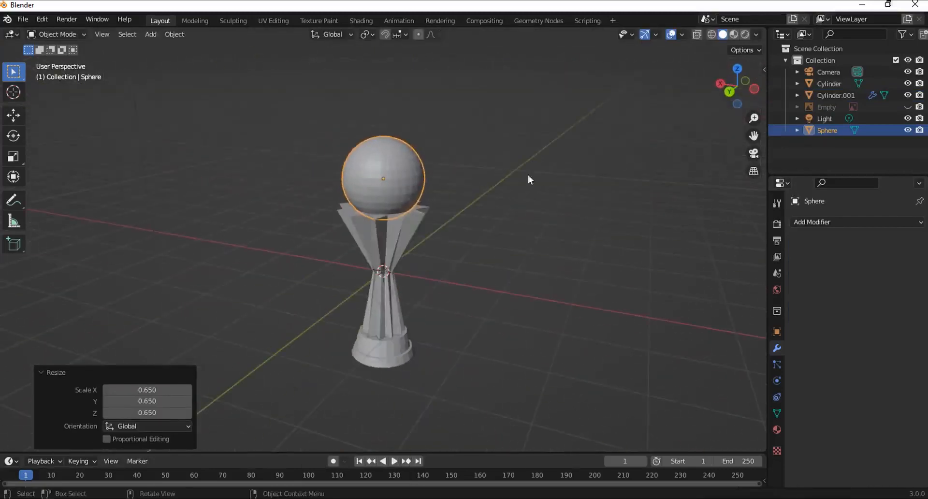
{"action": "left_click", "coordinate": [498, 159]}
Step: Hide the stem and base, then delete the lower faces of the sphere
{"action": "left_click", "coordinate": [908, 95]}
{"action": "left_click", "coordinate": [908, 83]}
{"action": "left_click", "coordinate": [729, 91]}
{"action": "key", "text": "Tab"}
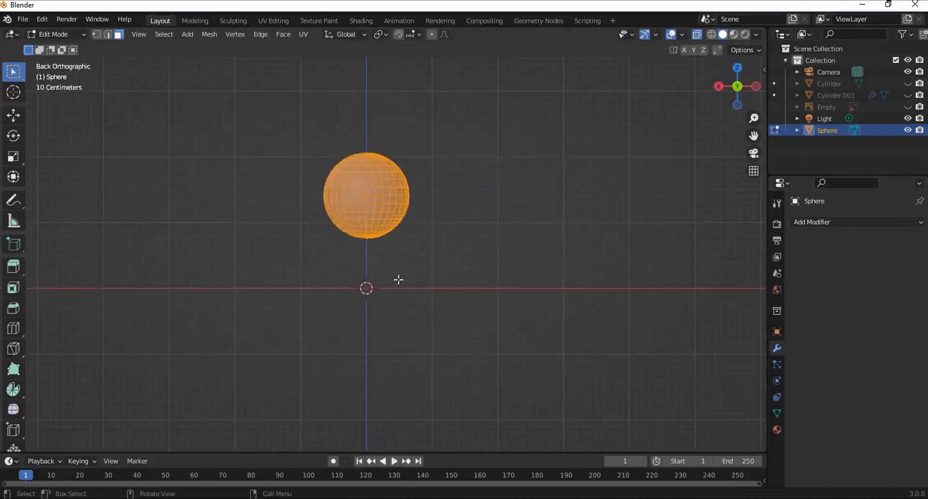
{"action": "left_click_drag", "start_coordinate": [435, 308], "coordinate": [291, 219]}
{"action": "key", "text": "x"}
{"action": "left_click", "coordinate": [255, 245]}
Step: Replace the triangles around the sphere's top pole with one single face
{"action": "scroll", "coordinate": [439, 139], "scroll_direction": "up", "scroll_amount": 5}
{"action": "middle_click_drag", "start_coordinate": [425, 198], "coordinate": [402, 241]}
{"action": "key", "text": "alt+z"}
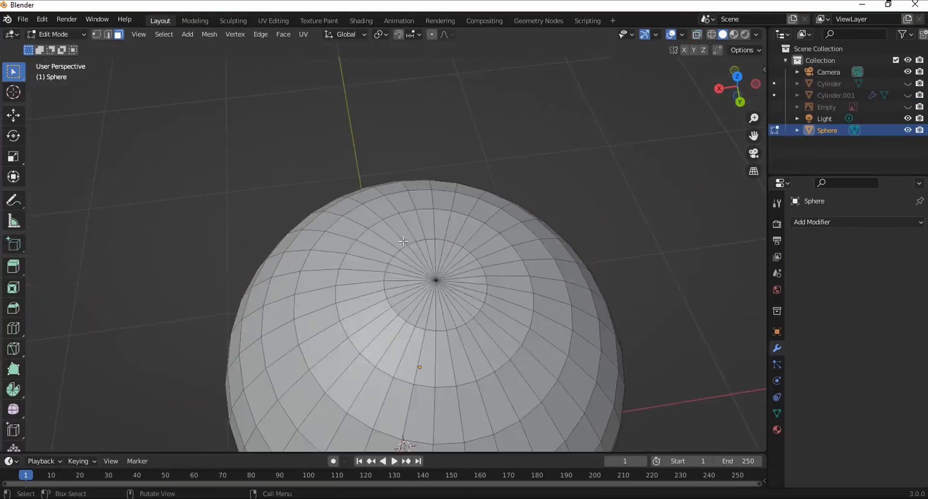
{"action": "left_click", "coordinate": [430, 236]}
{"action": "key", "text": "f"}
{"action": "scroll", "coordinate": [430, 237], "scroll_direction": "down", "scroll_amount": 3}
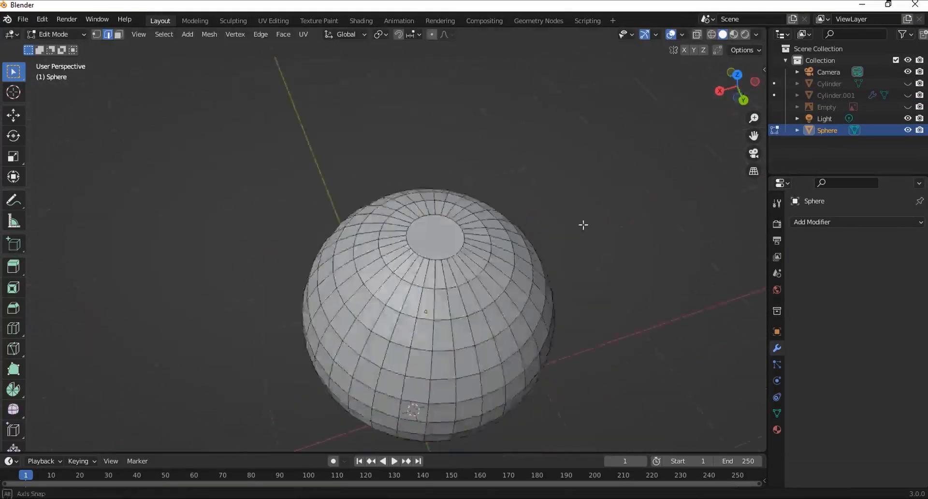
Step: Add a Subdivision Surface modifier with viewport level 2 to the sphere
{"action": "middle_click_drag", "start_coordinate": [584, 224], "coordinate": [599, 169]}
{"action": "left_click", "coordinate": [857, 222]}
{"action": "left_click", "coordinate": [710, 434]}
{"action": "key", "text": "Tab"}
{"action": "scroll", "coordinate": [578, 249], "scroll_direction": "up", "scroll_amount": 3}
Step: Inset the flat face at the sphere's top pole to create concentric rings
{"action": "key", "text": "Tab"}
{"action": "left_click", "coordinate": [119, 35]}
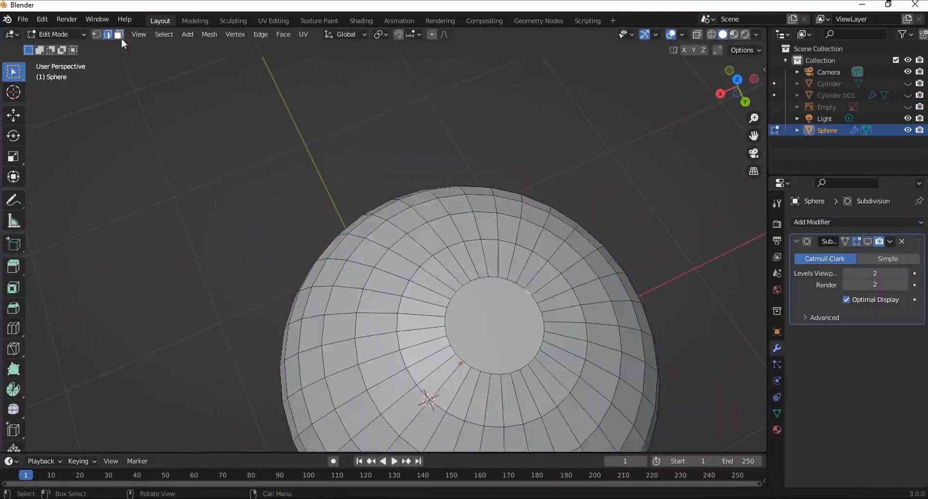
{"action": "left_click", "coordinate": [515, 338]}
{"action": "key", "text": "i"}
{"action": "left_click", "coordinate": [510, 335]}
{"action": "left_click", "coordinate": [504, 332]}
{"action": "key", "text": "Tab"}
{"action": "middle_click_drag", "start_coordinate": [699, 272], "coordinate": [633, 235]}
{"action": "key", "text": "Tab"}
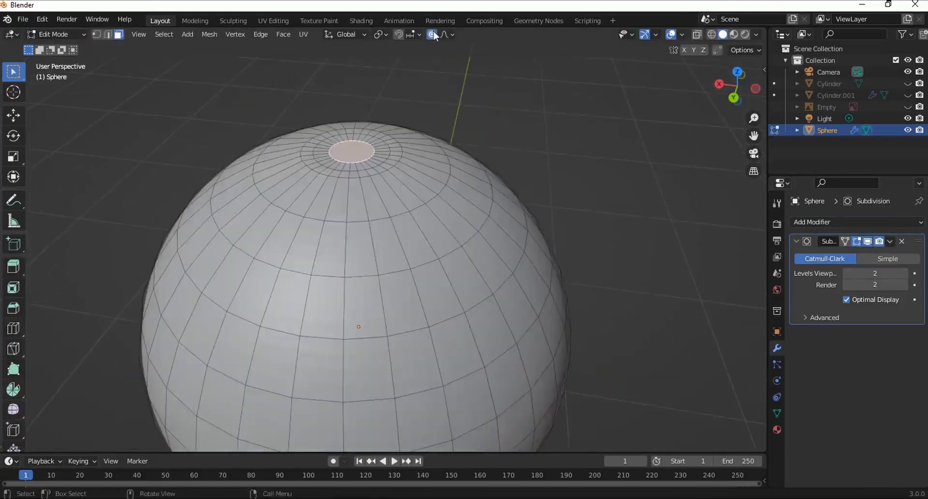
{"action": "key", "text": "g"}
{"action": "key", "text": "z"}
{"action": "right_click", "coordinate": [333, 172]}
Step: Move the sphere's top face along Z with proportional editing to round off the crown
{"action": "key", "text": "o"}
{"action": "key", "text": "g"}
{"action": "key", "text": "z"}
{"action": "left_click", "coordinate": [379, 130]}
{"action": "middle_click_drag", "start_coordinate": [543, 175], "coordinate": [542, 167]}
{"action": "key", "text": "Tab"}
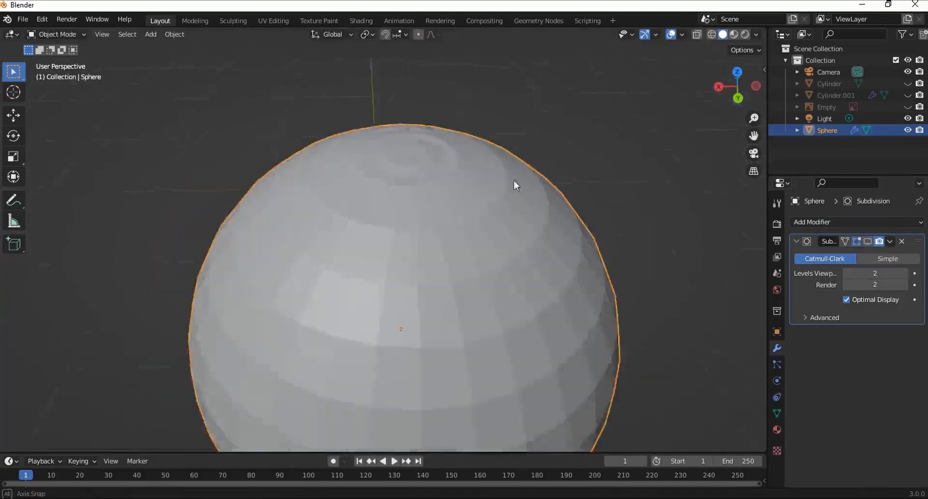
Step: Expand the face selection around the sphere's top pole and delete its vertices
{"action": "scroll", "coordinate": [555, 221], "scroll_direction": "down", "scroll_amount": 4}
{"action": "key", "text": "Tab"}
{"action": "key", "text": "ctrl+KP_Add"}
{"action": "key", "text": "x"}
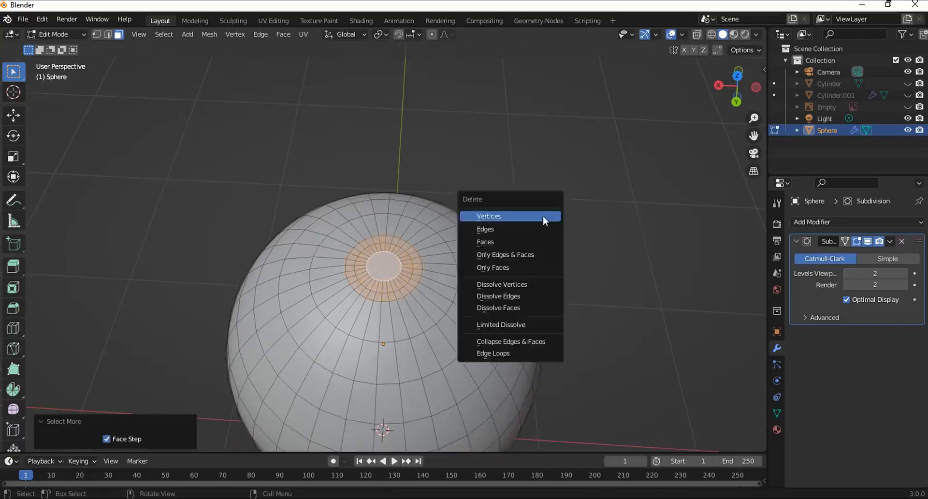
{"action": "left_click", "coordinate": [543, 216]}
Step: Apply the sphere's Subdivision modifier and unhide the stem cylinder
{"action": "scroll", "coordinate": [543, 215], "scroll_direction": "down", "scroll_amount": 3}
{"action": "key", "text": "Tab"}
{"action": "middle_click_drag", "start_coordinate": [488, 193], "coordinate": [532, 220]}
{"action": "key", "text": "ctrl+a"}
{"action": "key", "text": "a"}
{"action": "left_click", "coordinate": [907, 84]}
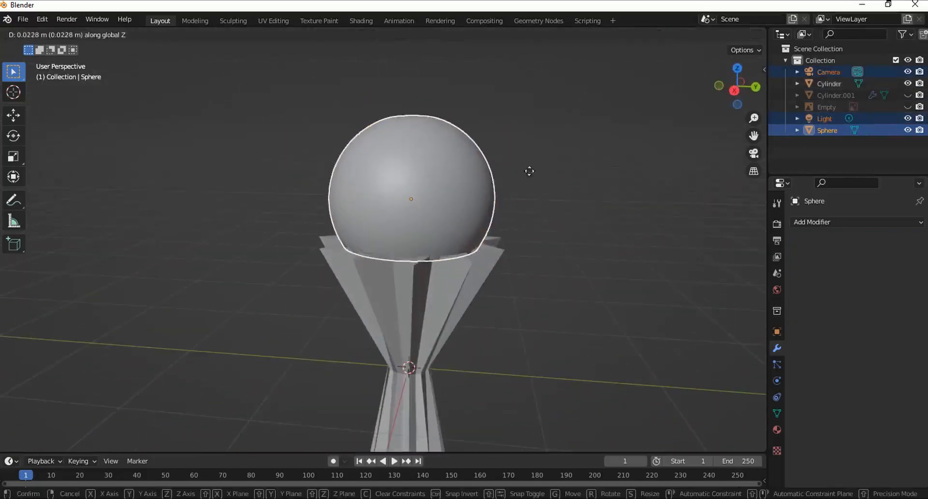
Step: Move the sphere along Z to seat it in the stem's crown, and unhide the stepped base
{"action": "left_click", "coordinate": [517, 97]}
{"action": "left_click", "coordinate": [527, 145]}
{"action": "scroll", "coordinate": [531, 218], "scroll_direction": "down", "scroll_amount": 4}
{"action": "middle_click_drag", "start_coordinate": [532, 266], "coordinate": [570, 295]}
{"action": "left_click", "coordinate": [907, 95]}
{"action": "mouse_move", "coordinate": [512, 169]}
{"action": "middle_mouse_down"}
{"action": "mouse_move", "coordinate": [535, 181]}
{"action": "mouse_move", "coordinate": [510, 169]}
{"action": "middle_mouse_up"}
{"action": "scroll", "coordinate": [510, 169], "scroll_direction": "up", "scroll_amount": 5}
Step: Add a loop cut between the stem's waist and crown and scale it to 0.778
{"action": "left_click", "coordinate": [404, 306]}
{"action": "middle_click_drag", "start_coordinate": [404, 306], "coordinate": [410, 378]}
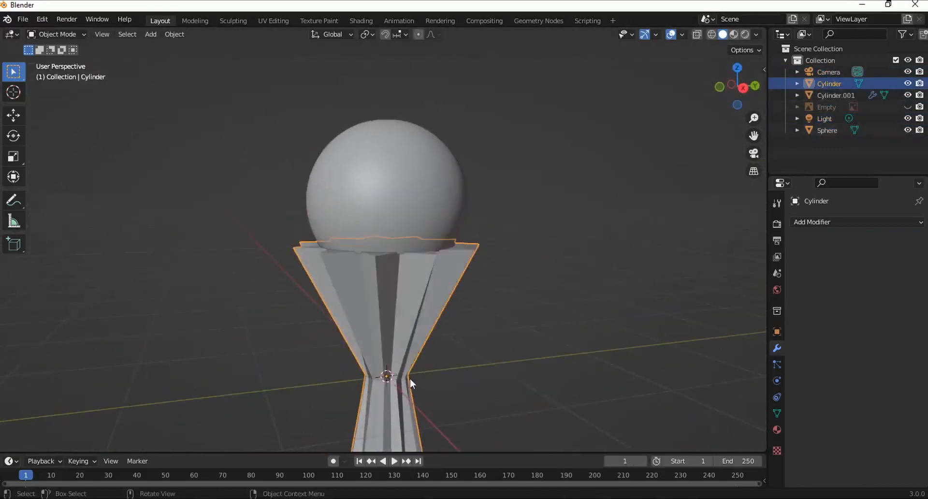
{"action": "key", "text": "a"}
{"action": "key", "text": "Tab"}
{"action": "key", "text": "Tab"}
{"action": "left_click", "coordinate": [398, 318]}
{"action": "key", "text": "Tab"}
{"action": "key", "text": "ctrl+r"}
{"action": "left_click", "coordinate": [402, 316]}
{"action": "left_click", "coordinate": [406, 311]}
{"action": "key", "text": "s"}
{"action": "left_click", "coordinate": [398, 308]}
{"action": "scroll", "coordinate": [394, 329], "scroll_direction": "down", "scroll_amount": 2}
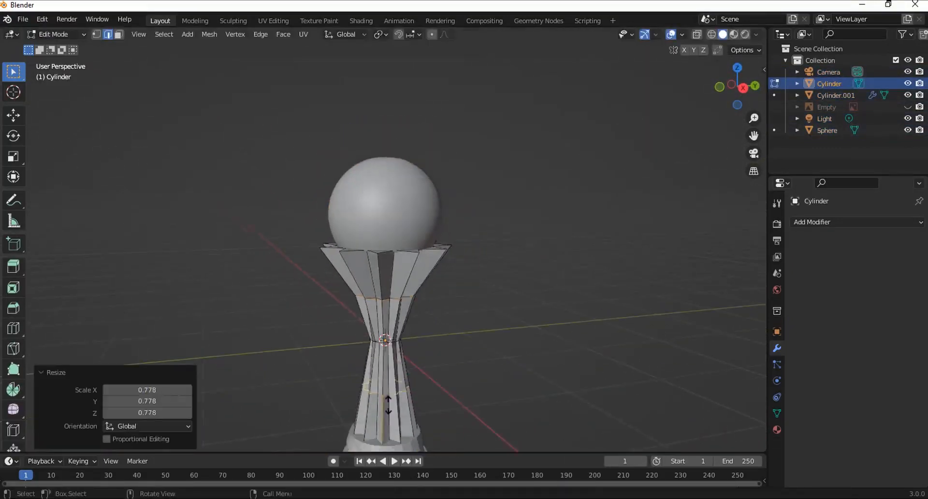
Step: Add a loop cut around the lower half of the stem and a Subdivision Surface modifier to it
{"action": "left_click", "coordinate": [388, 405]}
{"action": "middle_click_drag", "start_coordinate": [401, 353], "coordinate": [370, 358]}
{"action": "left_click", "coordinate": [830, 224]}
{"action": "left_click", "coordinate": [694, 436]}
Step: Try to slide a loop cut against the stem's upper rim
{"action": "middle_click_drag", "start_coordinate": [447, 314], "coordinate": [431, 307]}
{"action": "key", "text": "ctrl+r"}
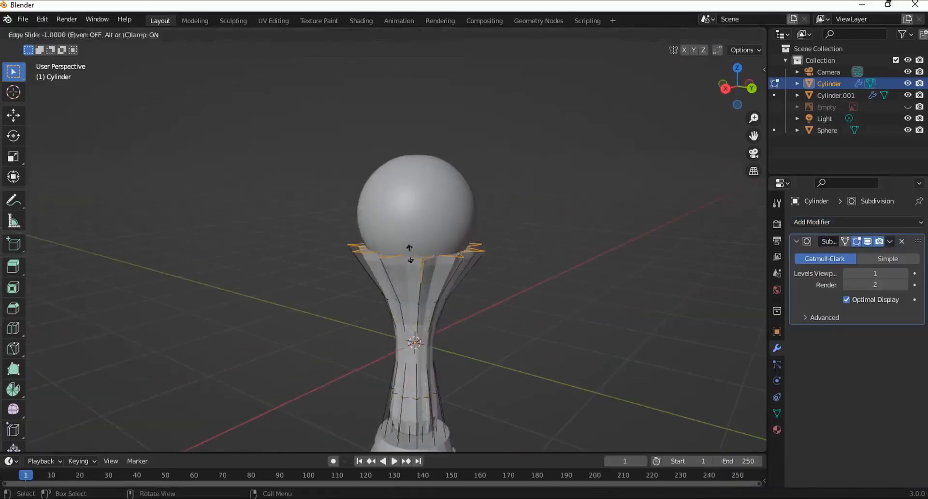
{"action": "left_click", "coordinate": [410, 254]}
{"action": "scroll", "coordinate": [442, 386], "scroll_direction": "up", "scroll_amount": 4}
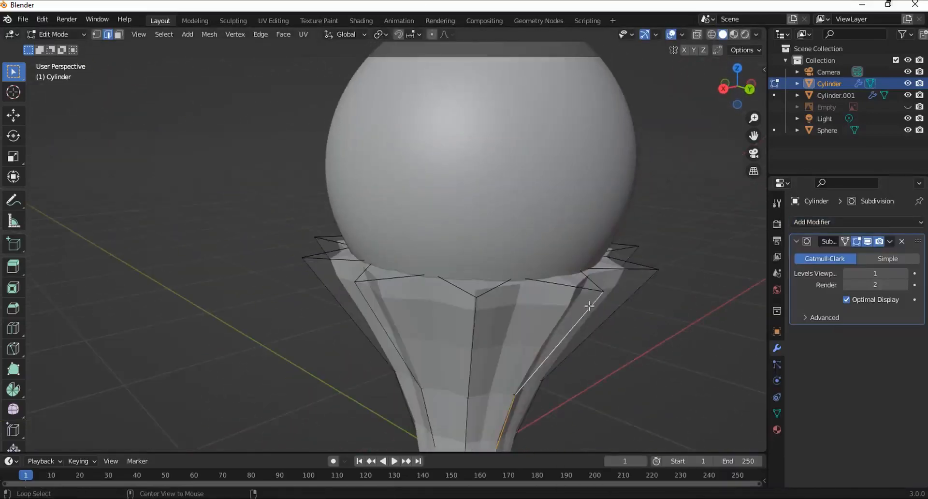
Step: Bevel the stem's vertical pleat edges with its viewport subdivision off and the sphere hidden
{"action": "left_click", "coordinate": [867, 241]}
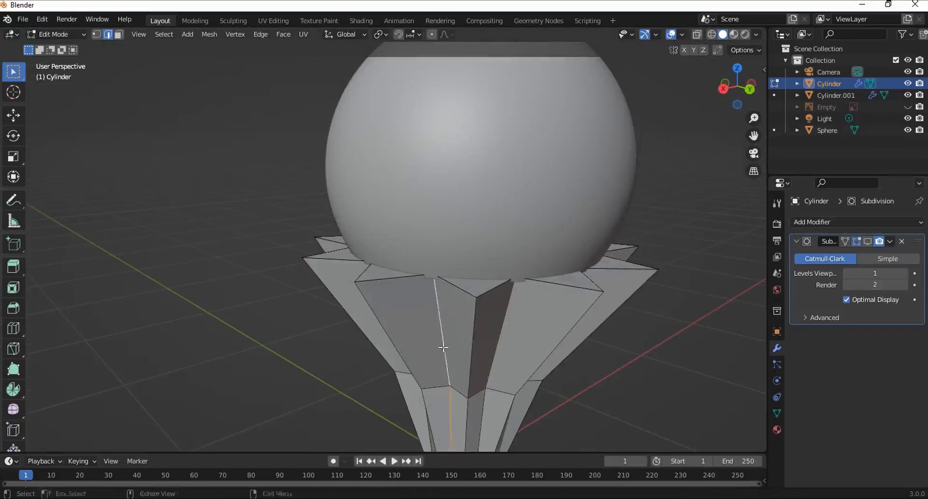
{"action": "scroll", "coordinate": [477, 348], "scroll_direction": "down", "scroll_amount": 3}
{"action": "middle_click_drag", "start_coordinate": [484, 314], "coordinate": [491, 331]}
{"action": "scroll", "coordinate": [490, 331], "scroll_direction": "up", "scroll_amount": 1}
{"action": "left_click", "coordinate": [907, 130]}
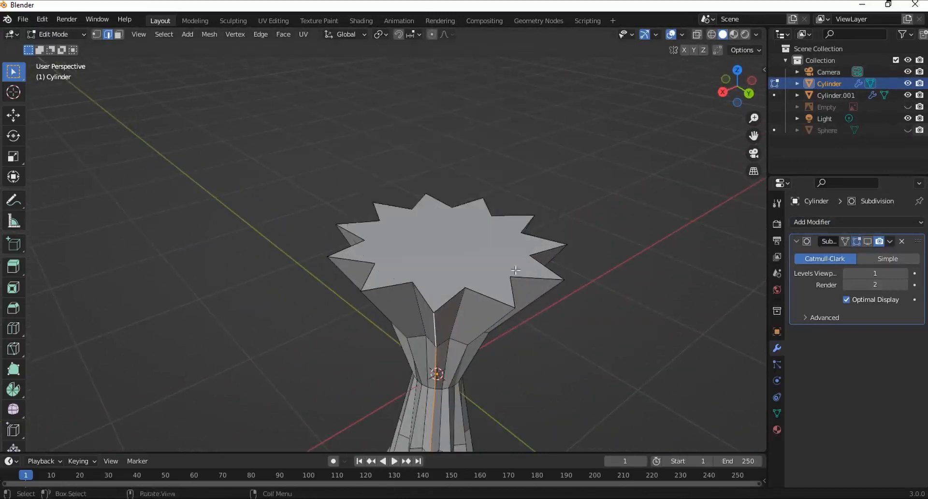
{"action": "left_click", "coordinate": [493, 335], "text": "alt+shift"}
{"action": "left_click", "coordinate": [460, 329], "text": "alt+shift"}
{"action": "middle_click_drag", "start_coordinate": [587, 306], "coordinate": [534, 301]}
{"action": "middle_click_drag", "start_coordinate": [611, 319], "coordinate": [596, 379]}
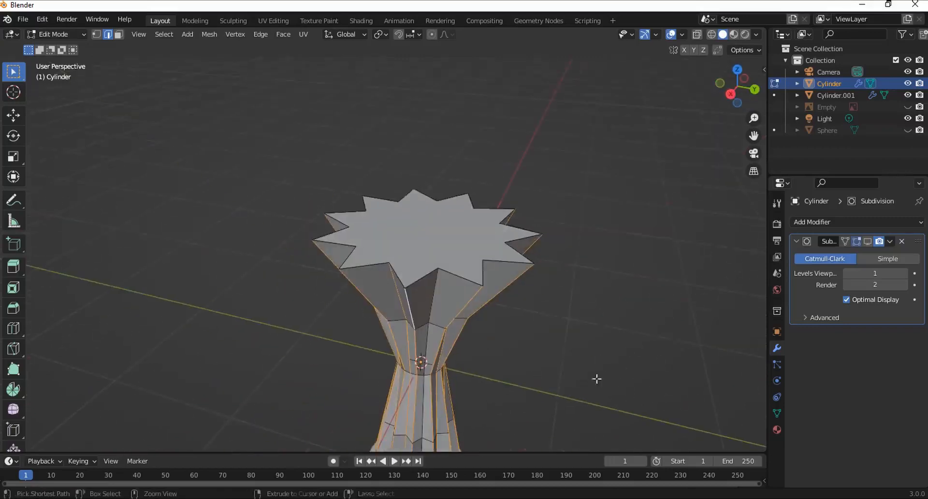
{"action": "left_click", "coordinate": [632, 351]}
Step: Set the stem's viewport subdivision to level 2 and unhide the sphere
{"action": "middle_click_drag", "start_coordinate": [632, 351], "coordinate": [621, 333]}
{"action": "scroll", "coordinate": [611, 292], "scroll_direction": "down", "scroll_amount": 2}
{"action": "key", "text": "Tab"}
{"action": "key", "text": "ctrl+2"}
{"action": "middle_click_drag", "start_coordinate": [611, 292], "coordinate": [651, 254]}
{"action": "left_click", "coordinate": [574, 327]}
{"action": "left_click", "coordinate": [907, 130]}
Step: Scale the sphere down to about 0.93 so it fits inside the stem's crown
{"action": "scroll", "coordinate": [633, 271], "scroll_direction": "down", "scroll_amount": 4}
{"action": "scroll", "coordinate": [654, 263], "scroll_direction": "up", "scroll_amount": 6}
{"action": "left_click", "coordinate": [575, 237]}
{"action": "key", "text": "s"}
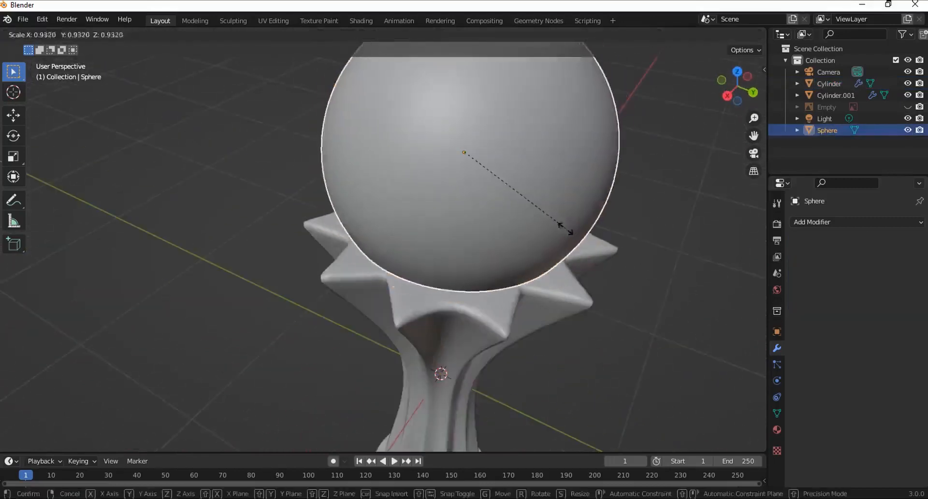
{"action": "left_click", "coordinate": [563, 229]}
{"action": "middle_click_drag", "start_coordinate": [744, 384], "coordinate": [721, 348]}
Step: Inset the stem's star-shaped top face and add a loop cut just below the rim with slide factor 0.926
{"action": "left_click", "coordinate": [551, 305]}
{"action": "key", "text": "Tab"}
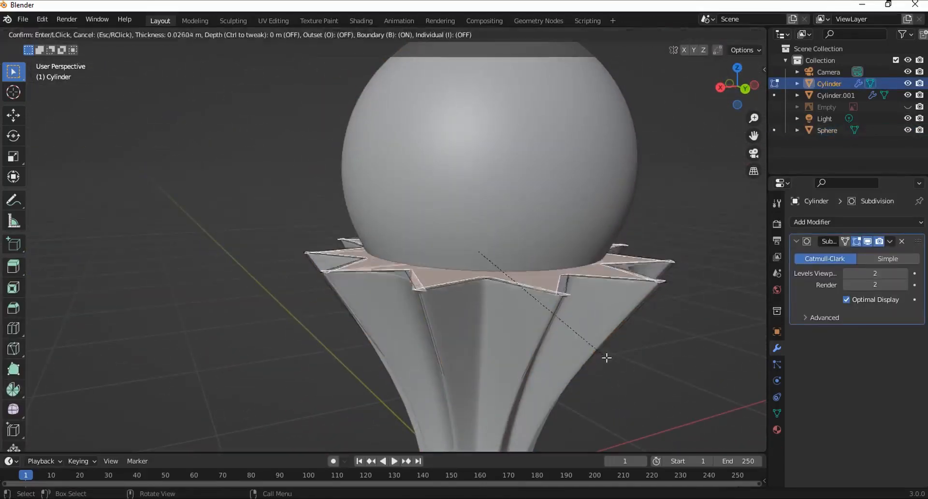
{"action": "scroll", "coordinate": [544, 279], "scroll_direction": "up", "scroll_amount": 2}
{"action": "middle_click_drag", "start_coordinate": [612, 358], "coordinate": [546, 294]}
{"action": "key", "text": "ctrl+r"}
{"action": "left_click", "coordinate": [544, 345]}
{"action": "left_click", "coordinate": [545, 275]}
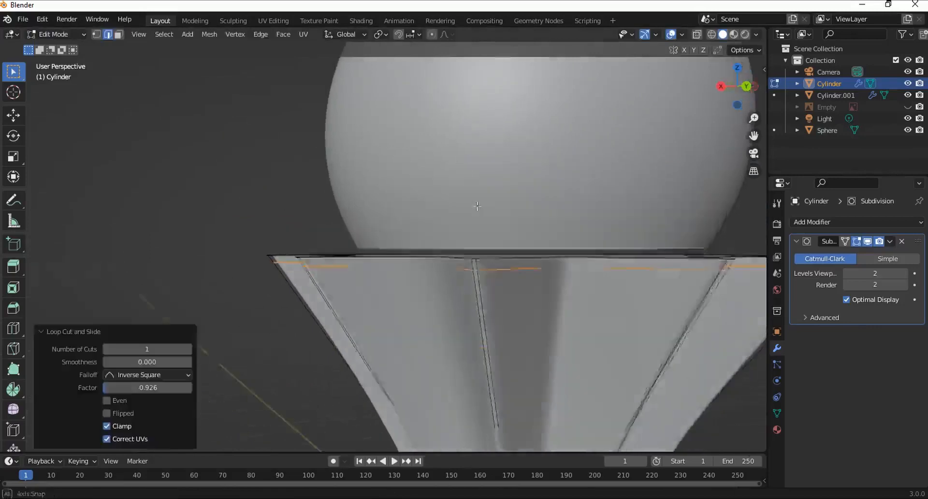
{"action": "key", "text": "Tab"}
{"action": "scroll", "coordinate": [549, 338], "scroll_direction": "down", "scroll_amount": 5}
Step: Save the project as africup.blend in the Documents folder
{"action": "left_click", "coordinate": [549, 359]}
{"action": "scroll", "coordinate": [549, 358], "scroll_direction": "down", "scroll_amount": 4}
{"action": "middle_click_drag", "start_coordinate": [541, 358], "coordinate": [483, 382]}
{"action": "left_click", "coordinate": [23, 20]}
{"action": "left_click", "coordinate": [38, 95]}
{"action": "left_click", "coordinate": [362, 418]}
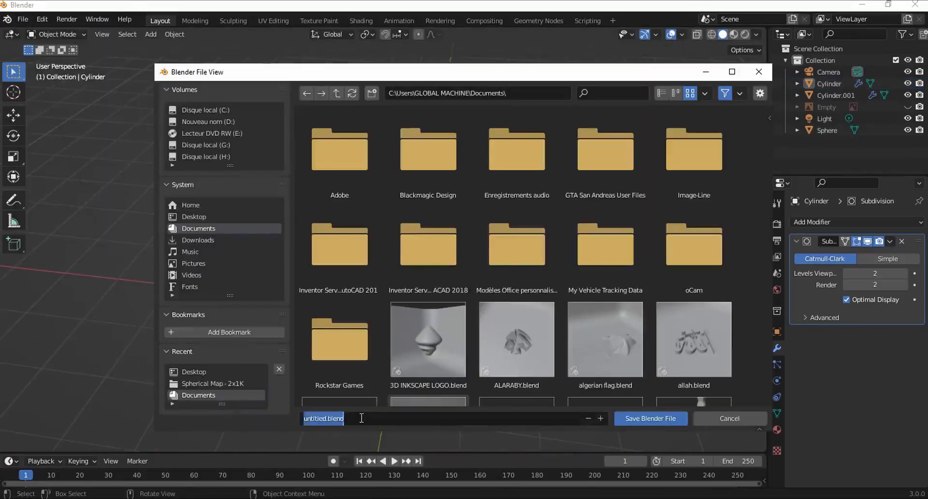
{"action": "type", "text": "africup"}
{"action": "key", "text": "Return"}
Step: Add a torus mesh at the stem's waist and reduce its major and minor segments
{"action": "middle_click_drag", "start_coordinate": [467, 328], "coordinate": [461, 346]}
{"action": "scroll", "coordinate": [456, 348], "scroll_direction": "up", "scroll_amount": 2}
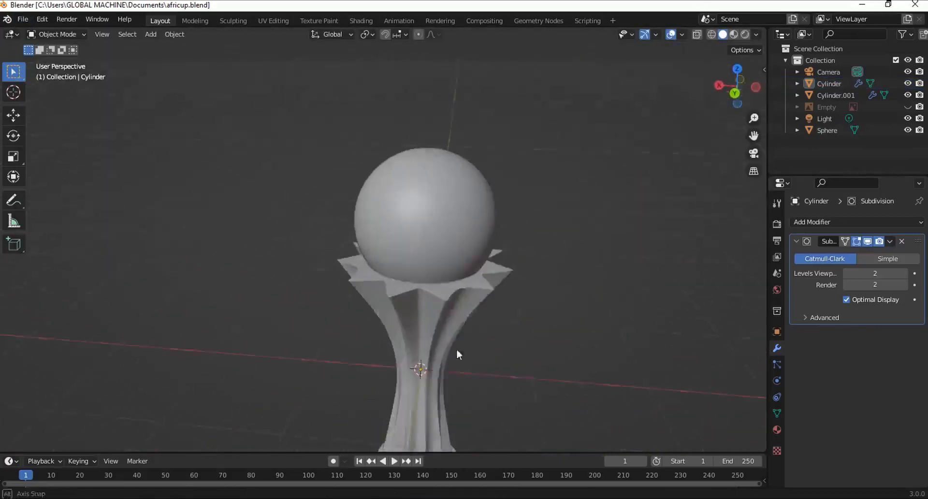
{"action": "key", "text": "ctrl+a"}
{"action": "left_click", "coordinate": [533, 317]}
{"action": "key", "text": "shift+a"}
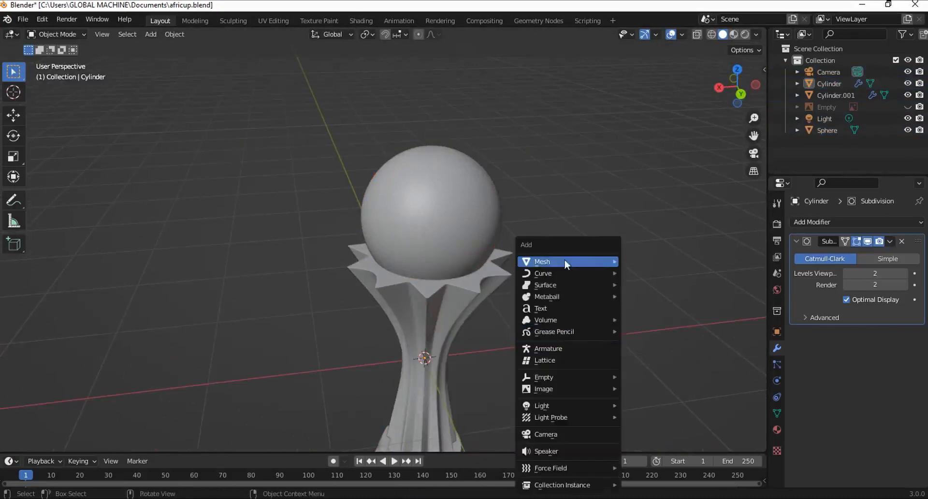
{"action": "left_click", "coordinate": [648, 343]}
{"action": "scroll", "coordinate": [647, 343], "scroll_direction": "down", "scroll_amount": 3}
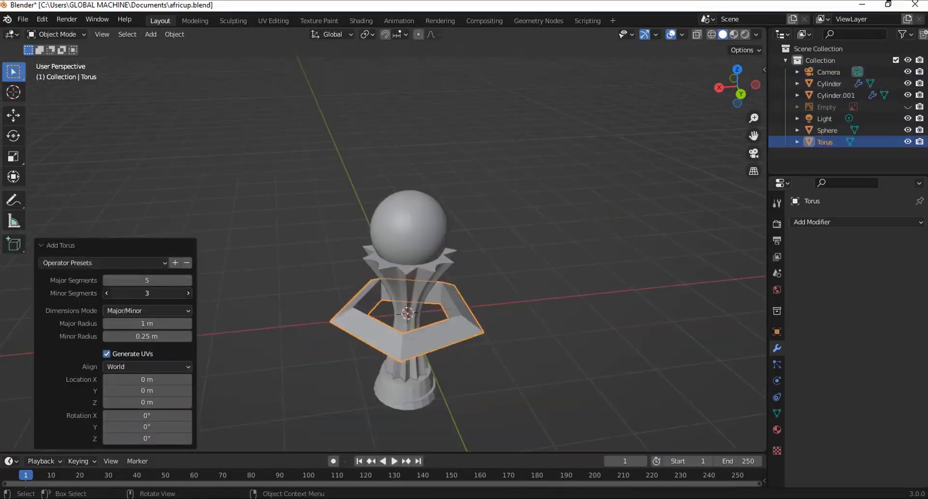
Step: Scale the torus down to a ring that wraps closely around the stem's waist
{"action": "middle_click_drag", "start_coordinate": [463, 343], "coordinate": [476, 362]}
{"action": "key", "text": "s"}
{"action": "double_click", "coordinate": [419, 357]}
{"action": "scroll", "coordinate": [427, 377], "scroll_direction": "up", "scroll_amount": 4}
{"action": "left_click", "coordinate": [432, 395]}
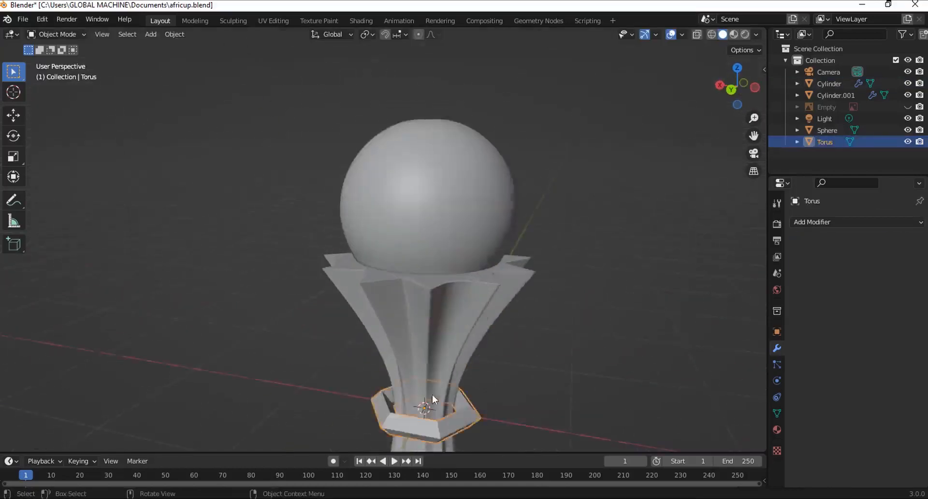
Step: Add a Subdivision Surface modifier with viewport level 2 to the torus
{"action": "key", "text": "KP_Decimal"}
{"action": "middle_click_drag", "start_coordinate": [484, 309], "coordinate": [514, 228]}
{"action": "left_click", "coordinate": [841, 222]}
{"action": "left_click", "coordinate": [695, 436]}
{"action": "left_click", "coordinate": [904, 274]}
{"action": "middle_click_drag", "start_coordinate": [553, 208], "coordinate": [565, 224]}
Step: Spread the torus's upper and lower vertices apart along Z in X-ray view, moving the lower ones down about 0.026 m
{"action": "left_click", "coordinate": [868, 241]}
{"action": "key", "text": "Tab"}
{"action": "left_click", "coordinate": [696, 34]}
{"action": "left_click", "coordinate": [746, 91]}
{"action": "left_click_drag", "start_coordinate": [535, 183], "coordinate": [226, 237]}
{"action": "key", "text": "g"}
{"action": "key", "text": "z"}
{"action": "left_click", "coordinate": [223, 332]}
{"action": "left_click", "coordinate": [868, 241]}
{"action": "left_click", "coordinate": [737, 86]}
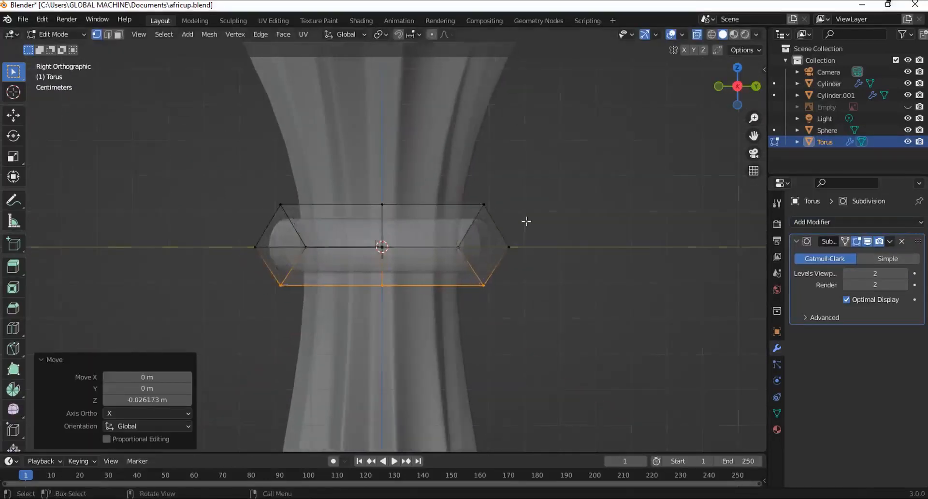
Step: Add supporting loop cuts to the upper and lower outer faces of the torus
{"action": "left_click", "coordinate": [492, 220]}
{"action": "key", "text": "ctrl+r"}
{"action": "left_click", "coordinate": [479, 263]}
{"action": "key", "text": "ctrl+z"}
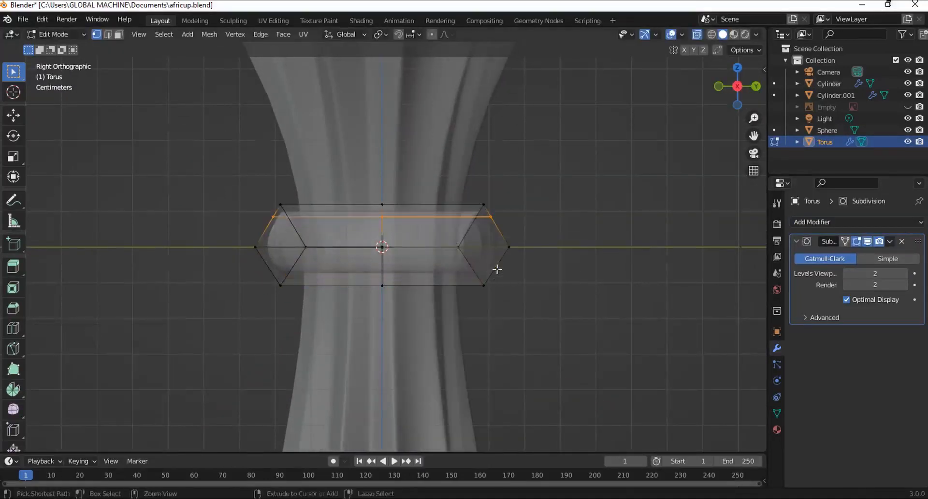
{"action": "middle_click_drag", "start_coordinate": [677, 237], "coordinate": [505, 256]}
Step: Hide the stem, add a loop cut inside the torus, scale it and move it 0.033333 m along Z
{"action": "left_click", "coordinate": [908, 84]}
{"action": "middle_click_drag", "start_coordinate": [641, 148], "coordinate": [449, 125]}
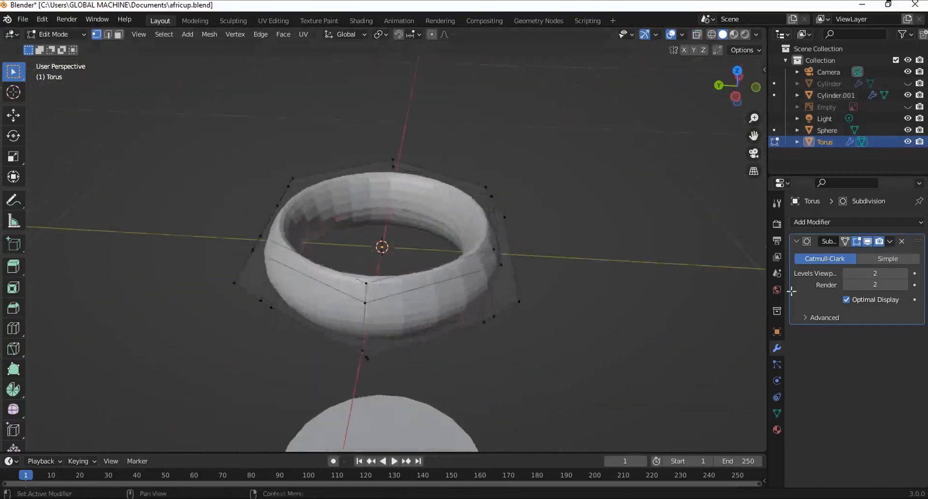
{"action": "left_click", "coordinate": [867, 241]}
{"action": "middle_click_drag", "start_coordinate": [628, 212], "coordinate": [585, 212]}
{"action": "left_click", "coordinate": [868, 241]}
{"action": "key", "text": "ctrl+r"}
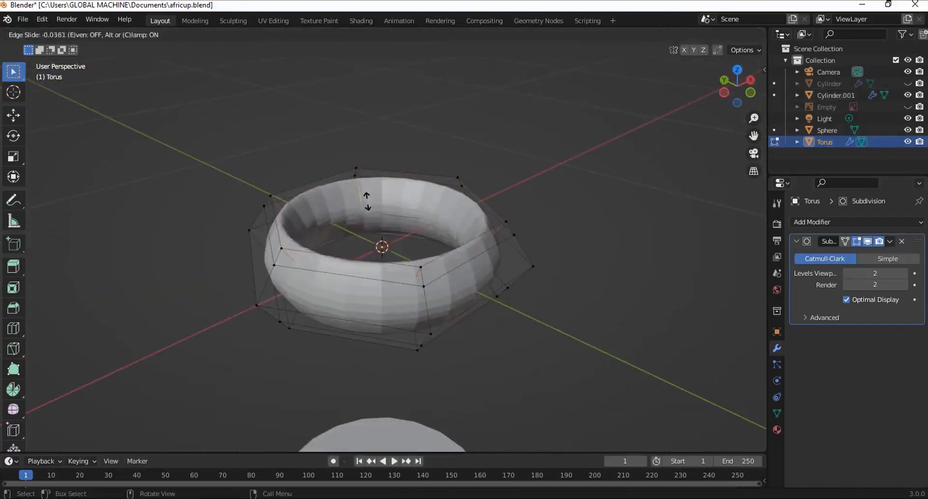
{"action": "left_click", "coordinate": [367, 201]}
{"action": "key", "text": "s"}
{"action": "left_click", "coordinate": [369, 206]}
{"action": "key", "text": "g"}
{"action": "key", "text": "z"}
{"action": "left_click", "coordinate": [366, 199]}
Step: Add a loop cut on the torus's lower inner face, scale it to about 0.7 and move it along Z
{"action": "middle_click_drag", "start_coordinate": [367, 198], "coordinate": [346, 104]}
{"action": "key", "text": "ctrl+r"}
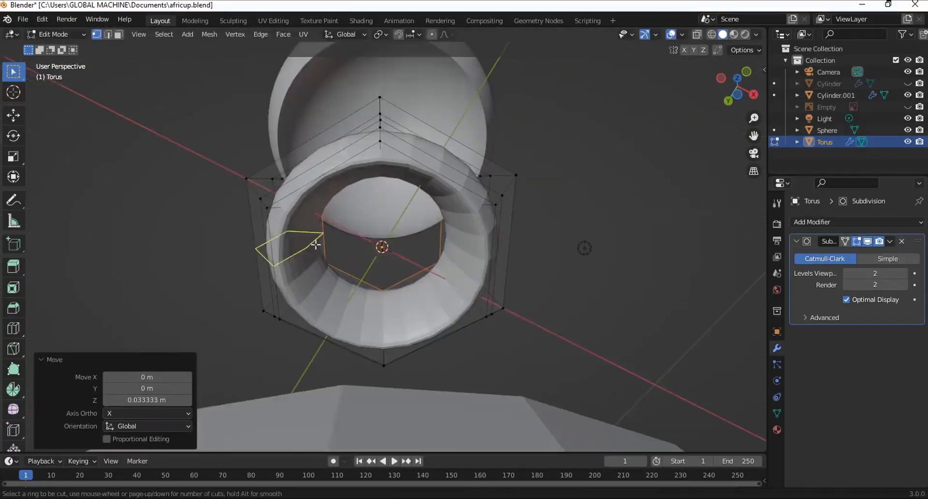
{"action": "left_click", "coordinate": [453, 293]}
{"action": "key", "text": "s"}
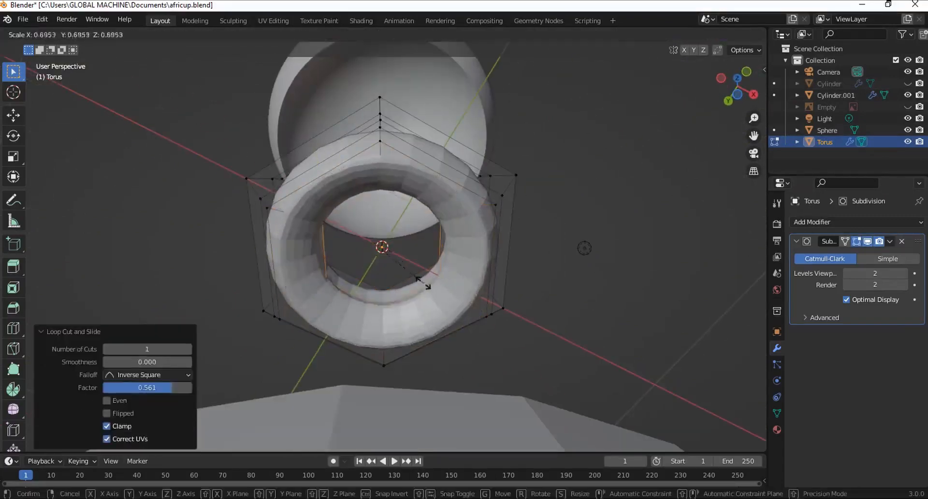
{"action": "left_click", "coordinate": [427, 284]}
{"action": "key", "text": "g"}
{"action": "key", "text": "z"}
{"action": "left_click", "coordinate": [424, 304]}
Step: Add loop cuts along the torus's upper edges with slide factors 0.973 and 1
{"action": "middle_click_drag", "start_coordinate": [423, 304], "coordinate": [319, 225]}
{"action": "left_click", "coordinate": [256, 217]}
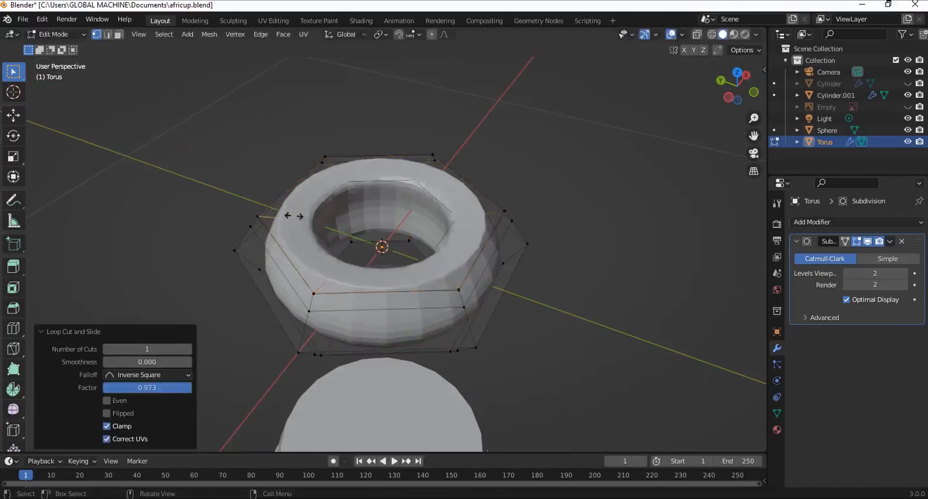
{"action": "middle_click_drag", "start_coordinate": [256, 216], "coordinate": [407, 329]}
{"action": "left_click", "coordinate": [405, 221]}
Step: Unhide the stem cylinder and rename it body
{"action": "left_click", "coordinate": [908, 84]}
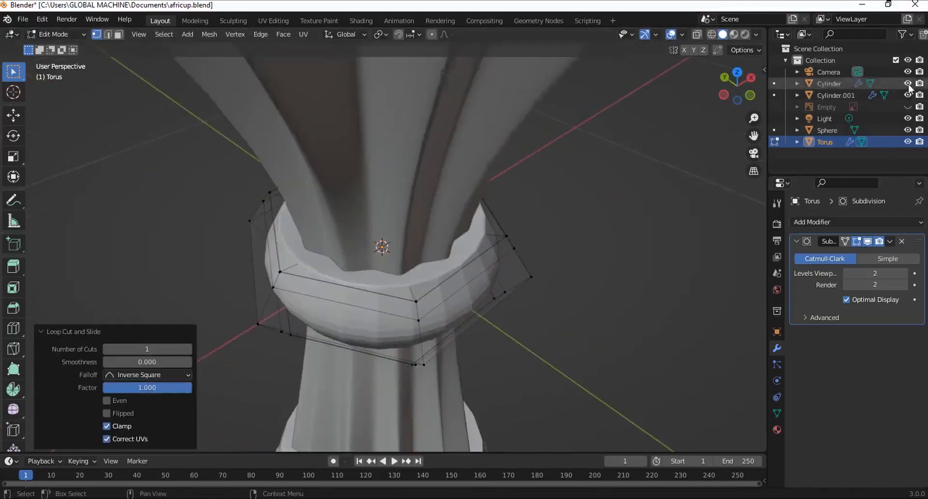
{"action": "double_click", "coordinate": [830, 87]}
{"action": "key", "text": "Tab"}
{"action": "scroll", "coordinate": [570, 300], "scroll_direction": "down", "scroll_amount": 8}
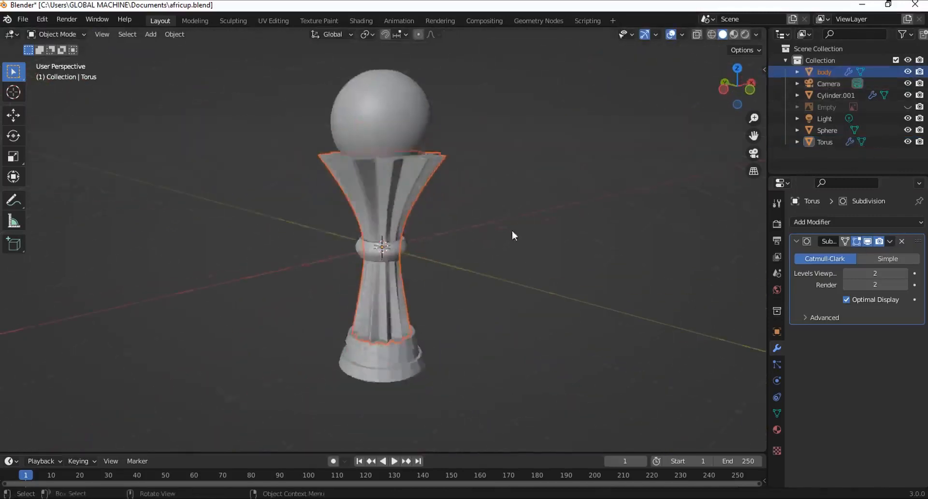
Step: Scale the torus's outer edge loops outward to square off the ring's side wall
{"action": "left_click", "coordinate": [380, 248]}
{"action": "right_click", "coordinate": [325, 260]}
{"action": "left_click", "coordinate": [317, 257]}
{"action": "key", "text": "Tab"}
{"action": "key", "text": "2"}
{"action": "left_click", "coordinate": [491, 260], "text": "alt"}
{"action": "key", "text": "s"}
{"action": "middle_click_drag", "start_coordinate": [502, 256], "coordinate": [544, 249]}
{"action": "left_click", "coordinate": [495, 286]}
{"action": "left_click", "coordinate": [563, 289]}
Step: Flatten the whole torus mesh by scaling it along Z to about 0.67
{"action": "key", "text": "a"}
{"action": "key", "text": "s"}
{"action": "key", "text": "z"}
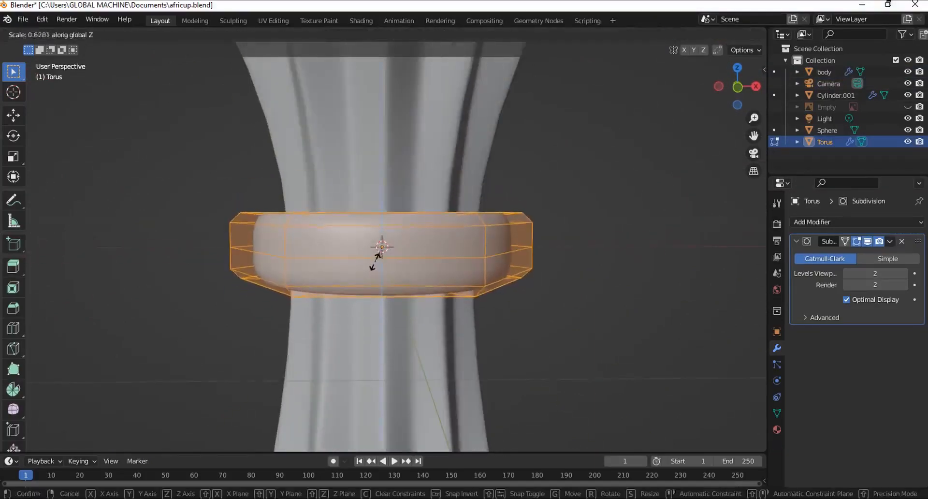
{"action": "left_click", "coordinate": [375, 262]}
{"action": "left_click", "coordinate": [589, 212]}
{"action": "middle_click_drag", "start_coordinate": [590, 213], "coordinate": [538, 285]}
{"action": "scroll", "coordinate": [543, 234], "scroll_direction": "down", "scroll_amount": 5}
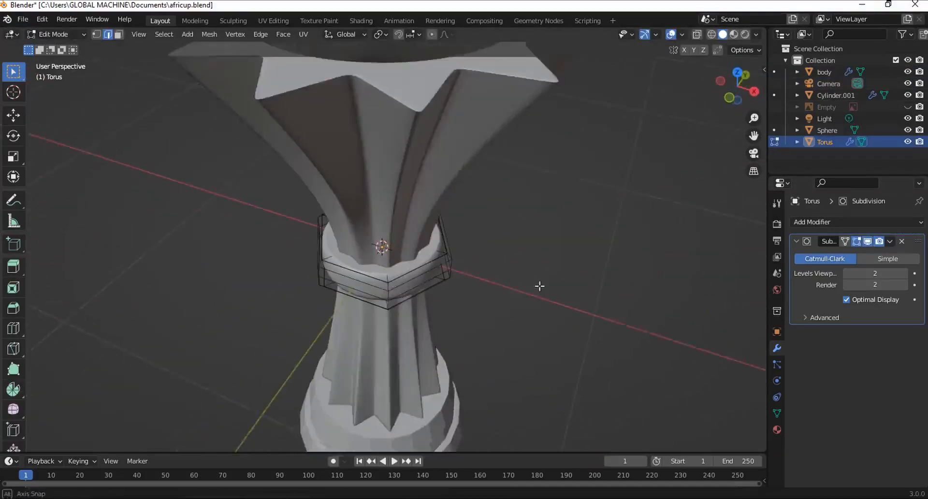
{"action": "scroll", "coordinate": [540, 280], "scroll_direction": "up", "scroll_amount": 2}
{"action": "scroll", "coordinate": [561, 293], "scroll_direction": "down", "scroll_amount": 5}
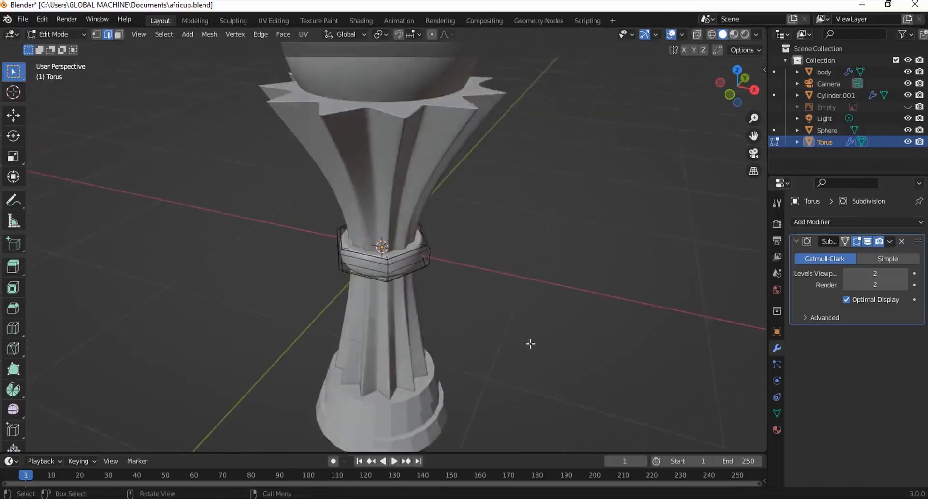
Step: Turn the stepped base's subdivision display back on in the viewport and save the file
{"action": "key", "text": "Tab"}
{"action": "left_click", "coordinate": [404, 368]}
{"action": "left_click", "coordinate": [867, 241]}
{"action": "left_click", "coordinate": [552, 274]}
{"action": "middle_click_drag", "start_coordinate": [552, 274], "coordinate": [569, 297]}
{"action": "scroll", "coordinate": [569, 297], "scroll_direction": "down", "scroll_amount": 3}
{"action": "left_click", "coordinate": [23, 20]}
{"action": "scroll", "coordinate": [518, 256], "scroll_direction": "up", "scroll_amount": 3}
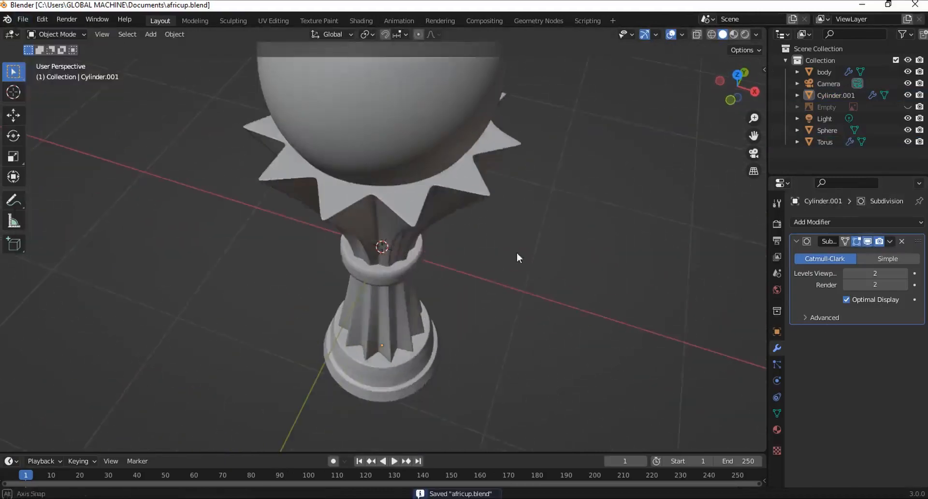
Step: Add a UV sphere, scale it down to a small ball and raise it about 0.83 m along Z
{"action": "scroll", "coordinate": [551, 288], "scroll_direction": "down", "scroll_amount": 3}
{"action": "key", "text": "shift+a"}
{"action": "mouse_move", "coordinate": [507, 259]}
{"action": "left_click", "coordinate": [614, 297]}
{"action": "key", "text": "s"}
{"action": "left_click", "coordinate": [419, 285]}
{"action": "key", "text": "g"}
{"action": "key", "text": "z"}
{"action": "left_click", "coordinate": [509, 249]}
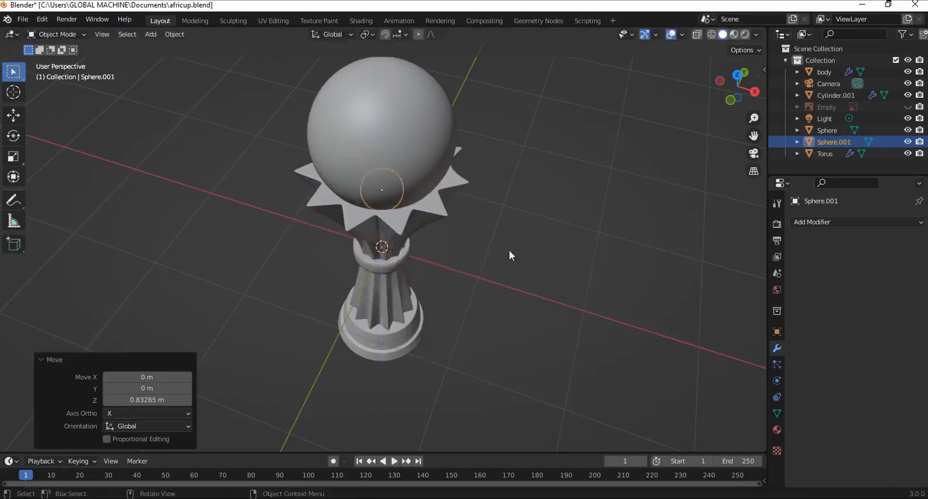
Step: In the right view, raise the small sphere along Z to the cup's rim and nudge the globe vertically
{"action": "key", "text": "KP_3"}
{"action": "key", "text": "g"}
{"action": "key", "text": "z"}
{"action": "left_click", "coordinate": [552, 193]}
{"action": "left_click", "coordinate": [414, 83]}
{"action": "key", "text": "g"}
{"action": "key", "text": "z"}
{"action": "left_click", "coordinate": [414, 85]}
Step: Rename the small sphere ball, move it about -0.74 m along Y to the rim's edge and nudge it slightly inward
{"action": "double_click", "coordinate": [834, 142]}
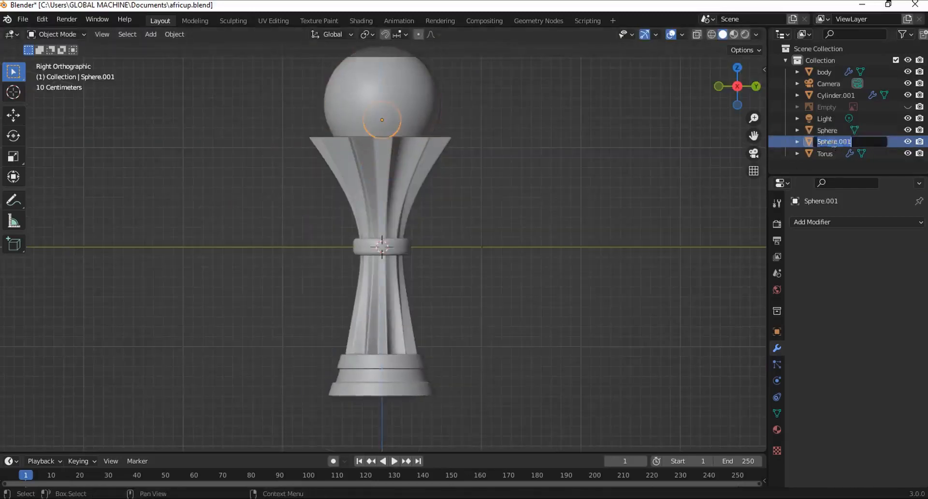
{"action": "left_click", "coordinate": [325, 134]}
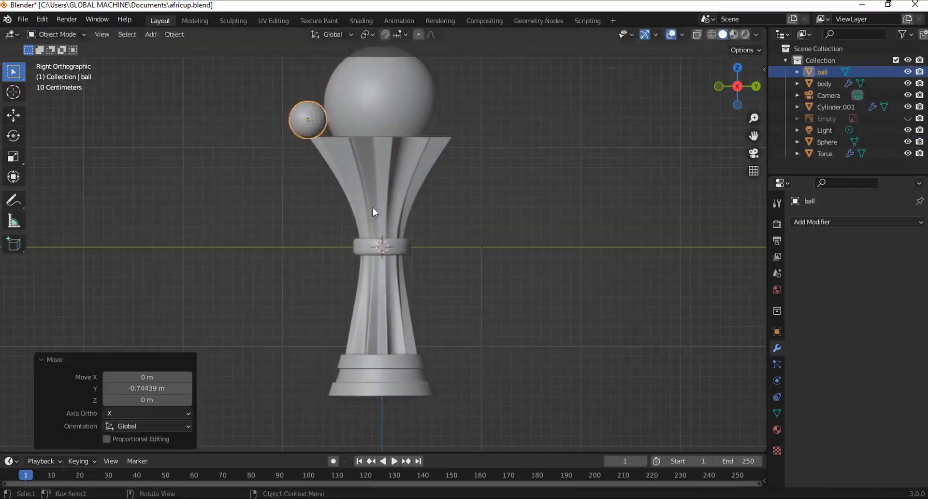
{"action": "left_click", "coordinate": [412, 242]}
{"action": "key", "text": "g"}
{"action": "left_click", "coordinate": [427, 246]}
{"action": "left_click", "coordinate": [515, 141]}
Step: Add a new empty at the trophy's central axis
{"action": "middle_click_drag", "start_coordinate": [515, 140], "coordinate": [561, 289]}
{"action": "key", "text": "KP_7"}
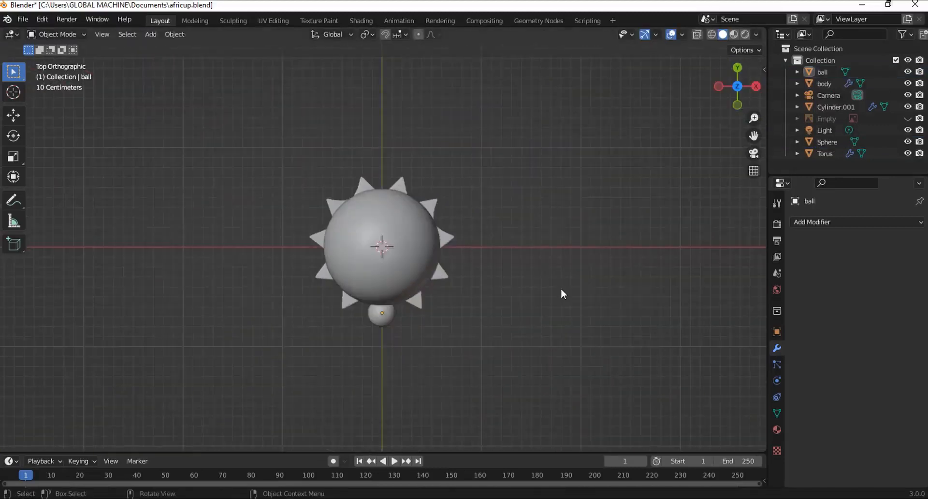
{"action": "middle_click_drag", "start_coordinate": [514, 271], "coordinate": [439, 160]}
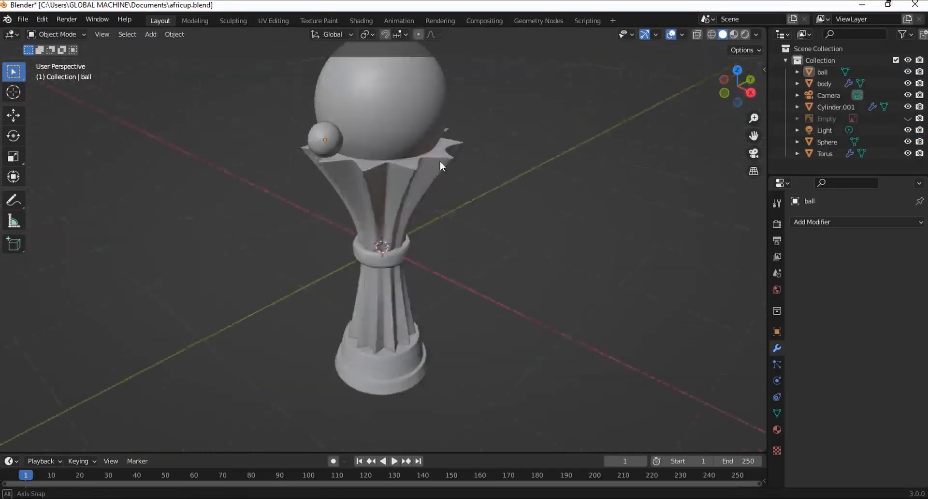
{"action": "key", "text": "KP_7"}
{"action": "key", "text": "shift+a"}
{"action": "mouse_move", "coordinate": [445, 379]}
{"action": "left_click", "coordinate": [523, 375]}
Step: Add an Array modifier to the ball with object offset enabled and Empty.001 as the offset object
{"action": "left_click", "coordinate": [386, 315]}
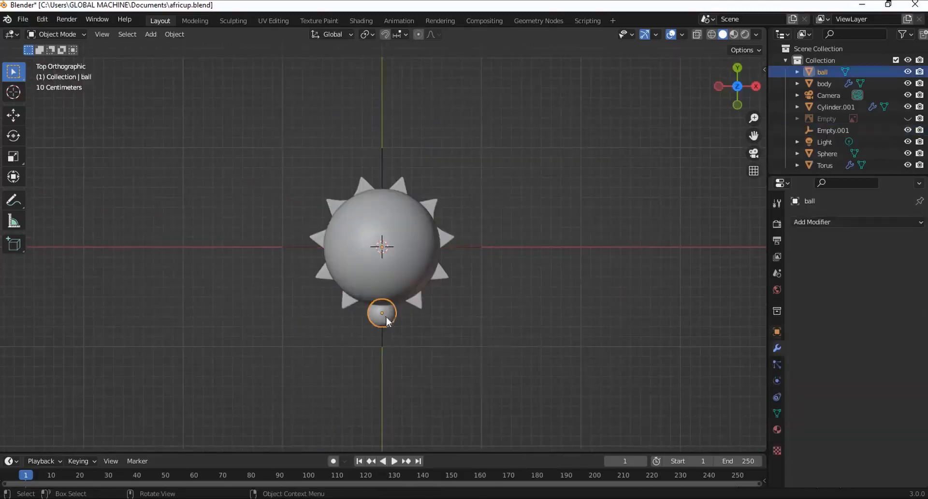
{"action": "left_click", "coordinate": [856, 221]}
{"action": "left_click", "coordinate": [662, 365]}
{"action": "left_click", "coordinate": [505, 222]}
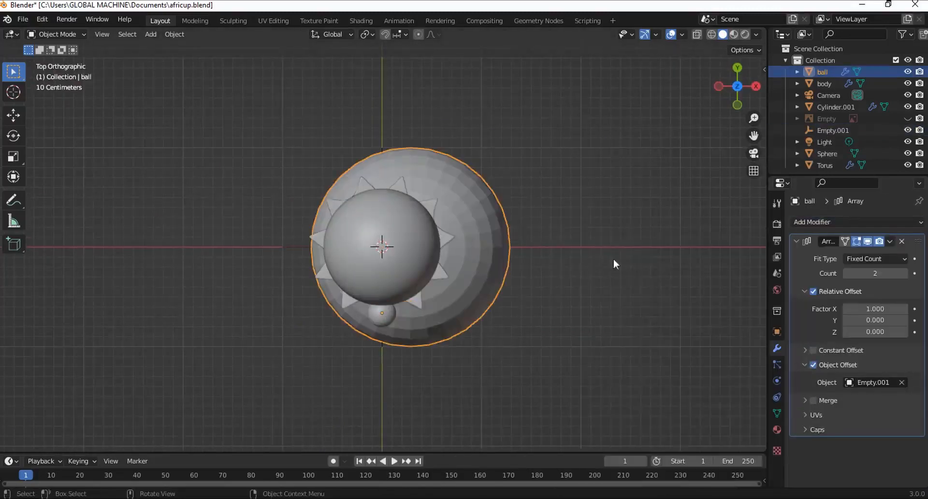
Step: Apply all transforms to the ball and set its array count to 8
{"action": "key", "text": "ctrl+a"}
{"action": "left_click", "coordinate": [599, 288]}
{"action": "middle_click_drag", "start_coordinate": [599, 288], "coordinate": [524, 313]}
{"action": "scroll", "coordinate": [532, 279], "scroll_direction": "down", "scroll_amount": 5}
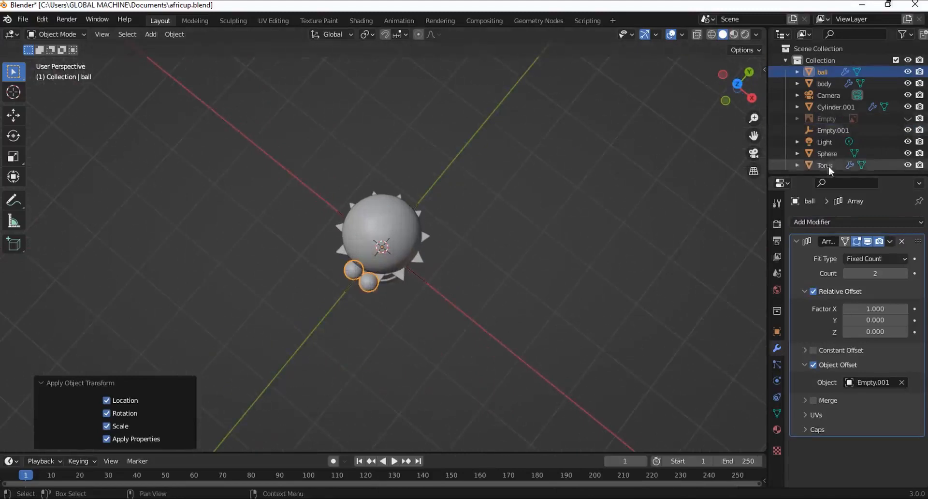
{"action": "left_click", "coordinate": [832, 130]}
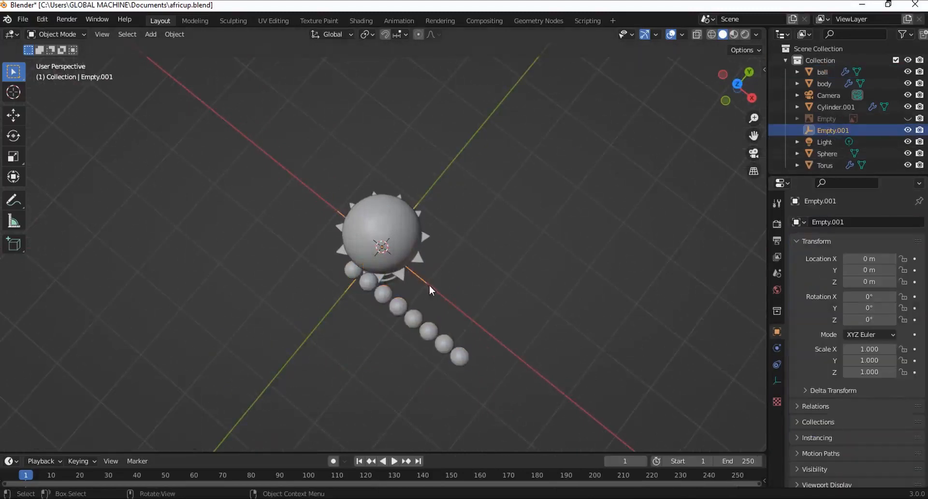
Step: Turn off the ball's array display and set the ball's origin to its geometry
{"action": "middle_click_drag", "start_coordinate": [453, 267], "coordinate": [640, 197]}
{"action": "scroll", "coordinate": [489, 206], "scroll_direction": "up", "scroll_amount": 7}
{"action": "scroll", "coordinate": [489, 206], "scroll_direction": "down", "scroll_amount": 2}
{"action": "left_click", "coordinate": [667, 148]}
{"action": "left_click", "coordinate": [868, 241]}
{"action": "right_click", "coordinate": [379, 139]}
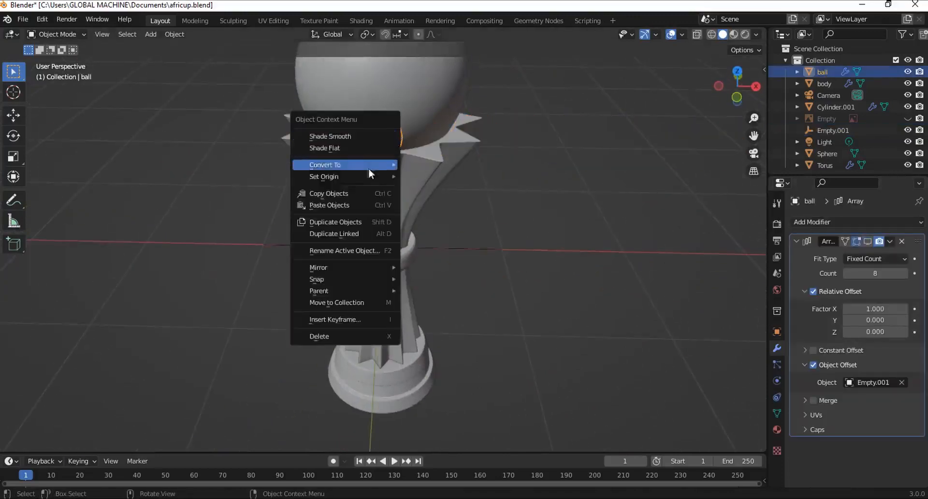
{"action": "mouse_move", "coordinate": [371, 177]}
{"action": "left_click", "coordinate": [421, 189]}
{"action": "left_click", "coordinate": [449, 249]}
{"action": "right_click", "coordinate": [453, 248]}
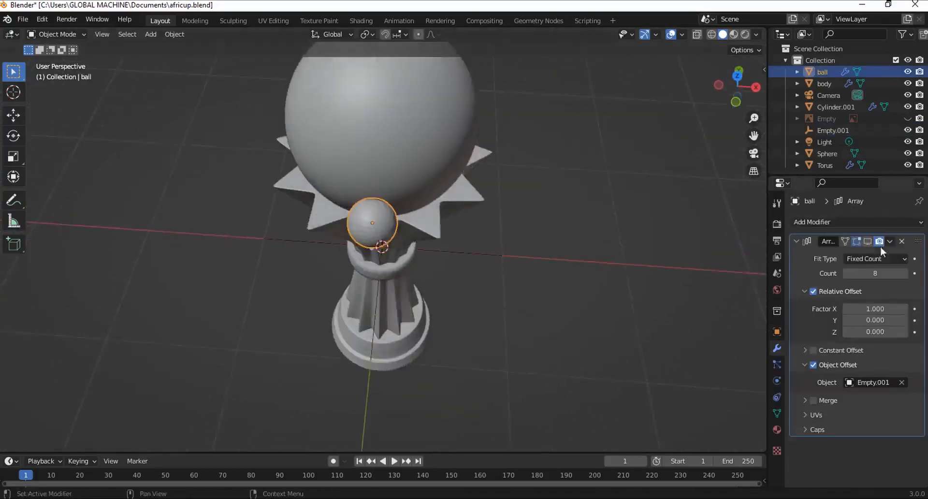
Step: Try rotating Empty.001 about 38.7° around Z to curve the row of balls
{"action": "scroll", "coordinate": [570, 321], "scroll_direction": "down", "scroll_amount": 5}
{"action": "middle_click_drag", "start_coordinate": [569, 321], "coordinate": [406, 269]}
{"action": "left_click", "coordinate": [383, 247]}
{"action": "key", "text": "r"}
{"action": "key", "text": "z"}
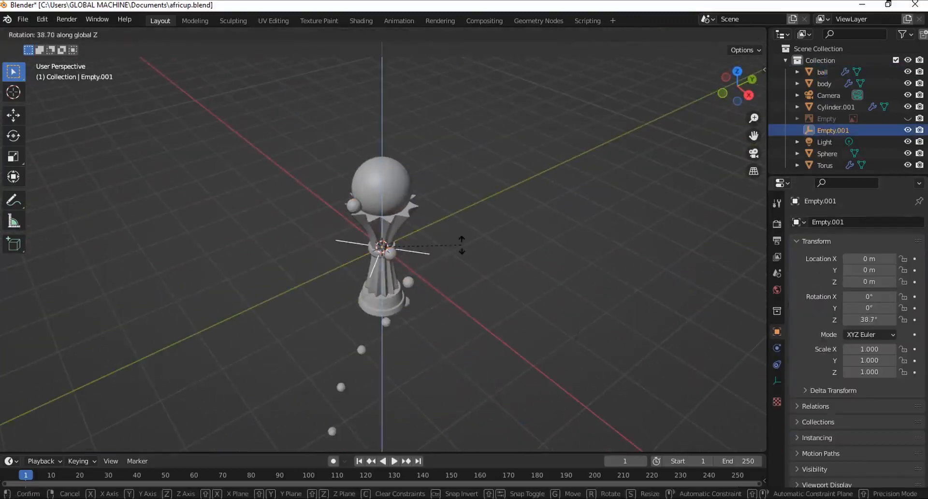
{"action": "left_click", "coordinate": [462, 245]}
Step: Try relative offset factors of X -8.8, Y -4.8 and Z 4.5 in the ball's array
{"action": "left_click", "coordinate": [421, 294]}
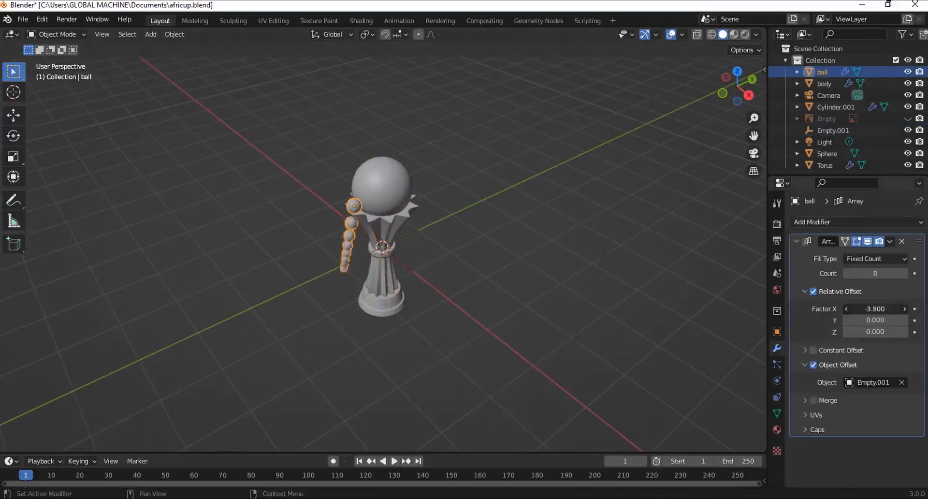
{"action": "left_click_drag", "start_coordinate": [874, 309], "coordinate": [850, 309]}
{"action": "middle_click_drag", "start_coordinate": [372, 236], "coordinate": [427, 271]}
{"action": "left_click", "coordinate": [832, 131]}
{"action": "scroll", "coordinate": [427, 271], "scroll_direction": "down", "scroll_amount": 3}
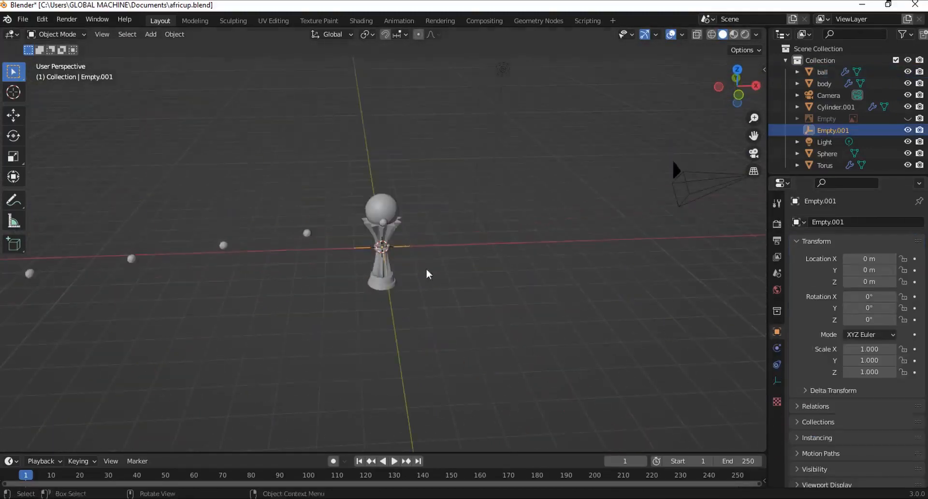
Step: Rotate Empty.001 about 55.1° around Z to spread the ball copies in a curve
{"action": "key", "text": "r"}
{"action": "key", "text": "z"}
{"action": "left_click", "coordinate": [503, 193]}
{"action": "middle_click_drag", "start_coordinate": [512, 193], "coordinate": [435, 248]}
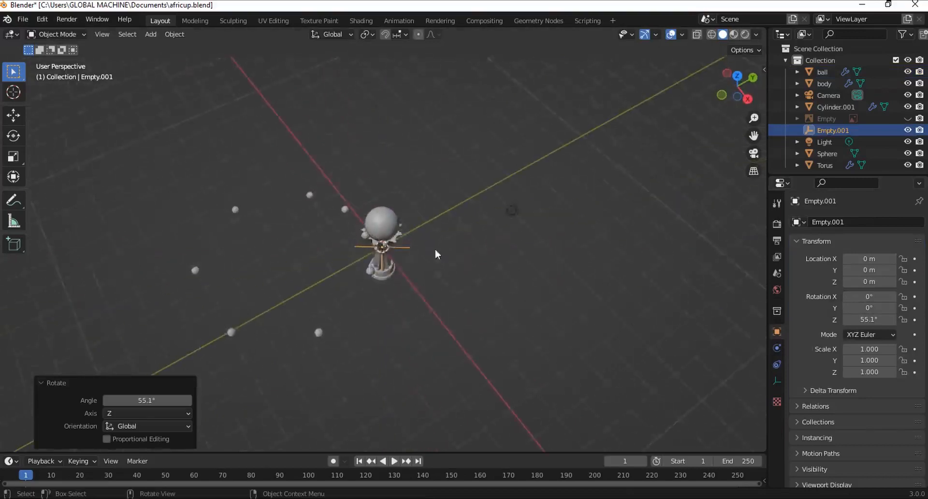
Step: Set the ball's origin to the 3D cursor at the trophy's centre
{"action": "scroll", "coordinate": [435, 248], "scroll_direction": "up", "scroll_amount": 5}
{"action": "left_click", "coordinate": [419, 248]}
{"action": "right_click", "coordinate": [419, 248]}
{"action": "left_click", "coordinate": [314, 227]}
{"action": "left_click", "coordinate": [334, 246]}
{"action": "left_click", "coordinate": [332, 212]}
{"action": "right_click", "coordinate": [333, 213]}
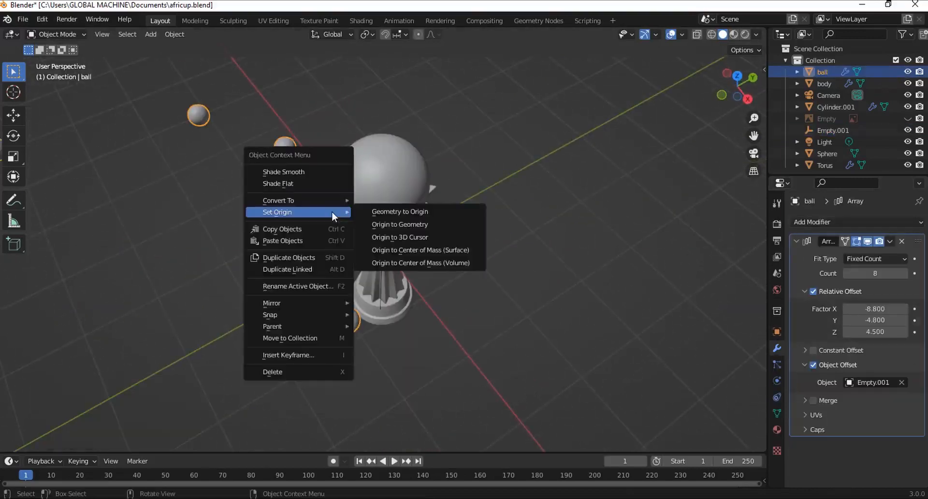
{"action": "right_click", "coordinate": [338, 215]}
{"action": "mouse_move", "coordinate": [339, 215]}
{"action": "left_click", "coordinate": [411, 240]}
Step: Set the ball array's relative offset factors X, Y and Z to 0 and select Empty.001
{"action": "scroll", "coordinate": [445, 247], "scroll_direction": "down", "scroll_amount": 5}
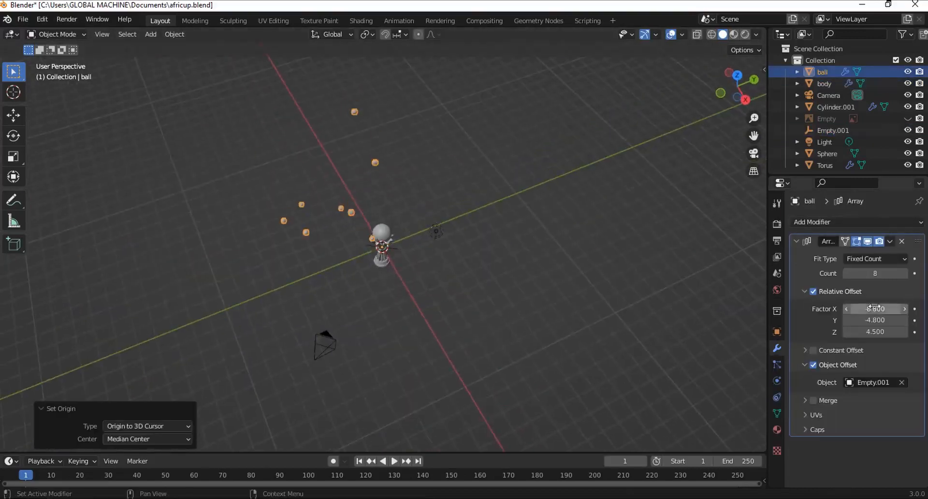
{"action": "key", "text": "Tab"}
{"action": "type", "text": "0"}
{"action": "key", "text": "Return"}
{"action": "scroll", "coordinate": [506, 271], "scroll_direction": "up", "scroll_amount": 10}
{"action": "middle_click_drag", "start_coordinate": [505, 269], "coordinate": [580, 254]}
{"action": "left_click", "coordinate": [419, 356]}
{"action": "key", "text": "g"}
{"action": "key", "text": "z"}
{"action": "right_click", "coordinate": [445, 342]}
Step: Rotate Empty.001 by about -24.8° around Z so the balls follow the rim closely
{"action": "middle_click_drag", "start_coordinate": [483, 302], "coordinate": [511, 236]}
{"action": "key", "text": "r"}
{"action": "key", "text": "z"}
{"action": "left_click", "coordinate": [412, 292]}
{"action": "key", "text": "KP_7"}
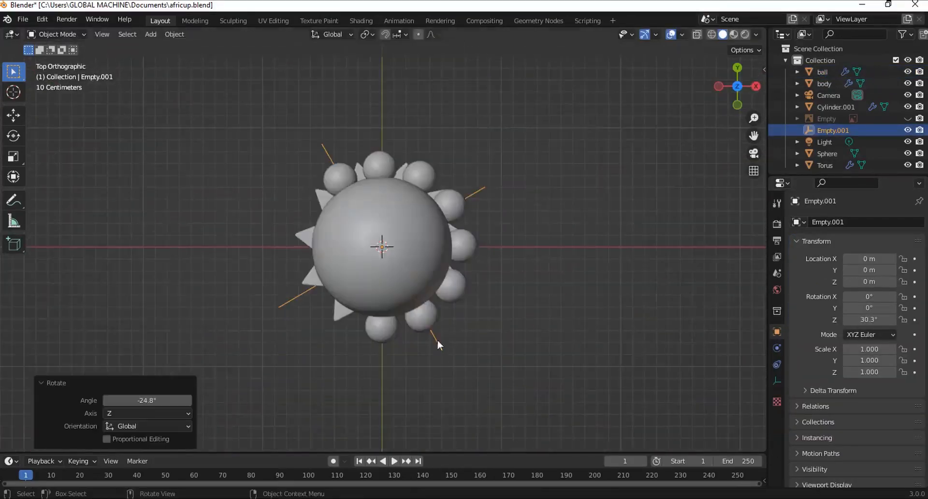
Step: Compare the balls with the rim's points using the array display, and fine-tune Empty.001's rotation around Z to match them
{"action": "left_click", "coordinate": [422, 315]}
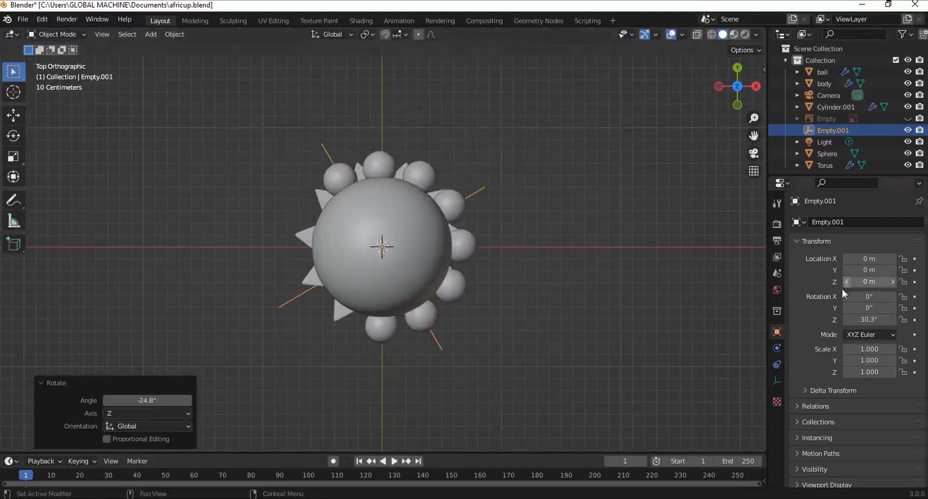
{"action": "left_click", "coordinate": [423, 315]}
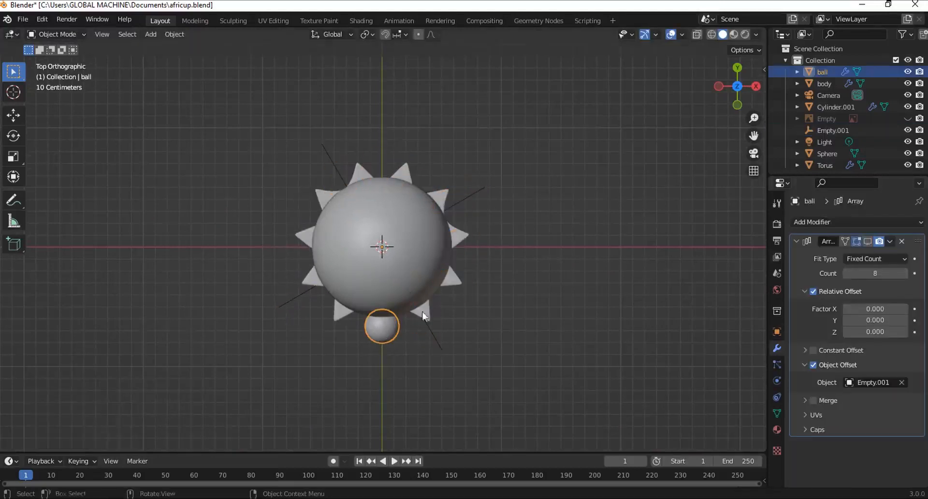
{"action": "left_click", "coordinate": [868, 242]}
{"action": "left_click", "coordinate": [436, 340]}
{"action": "key", "text": "r"}
{"action": "key", "text": "z"}
{"action": "left_click", "coordinate": [440, 340]}
Step: Set the ball's array count to 11 to complete the ring around the globe, and save the file
{"action": "scroll", "coordinate": [387, 231], "scroll_direction": "down", "scroll_amount": 5}
{"action": "middle_click_drag", "start_coordinate": [438, 333], "coordinate": [394, 226]}
{"action": "scroll", "coordinate": [384, 228], "scroll_direction": "up", "scroll_amount": 6}
{"action": "left_click", "coordinate": [335, 92]}
{"action": "scroll", "coordinate": [336, 93], "scroll_direction": "down", "scroll_amount": 4}
{"action": "left_click", "coordinate": [454, 167]}
{"action": "middle_click_drag", "start_coordinate": [450, 166], "coordinate": [348, 153]}
{"action": "key", "text": "ctrl+s"}
{"action": "middle_click_drag", "start_coordinate": [425, 203], "coordinate": [604, 207]}
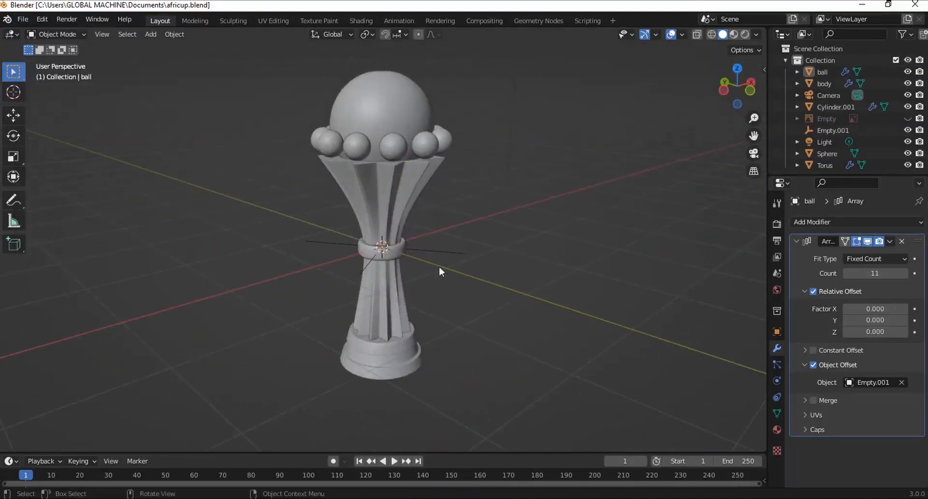
Step: Turn off the pleated body's subdivision display in the viewport and open its mesh for editing
{"action": "left_click", "coordinate": [394, 289]}
{"action": "scroll", "coordinate": [394, 289], "scroll_direction": "up", "scroll_amount": 3}
{"action": "left_click", "coordinate": [868, 242]}
{"action": "right_click", "coordinate": [461, 338]}
{"action": "left_click", "coordinate": [418, 277]}
{"action": "key", "text": "Tab"}
{"action": "middle_click_drag", "start_coordinate": [473, 339], "coordinate": [478, 234], "text": "shift"}
Step: Select the body's bottom edge loop in X-ray mode and scale it outward to about 1.07
{"action": "left_click", "coordinate": [436, 354], "text": "alt"}
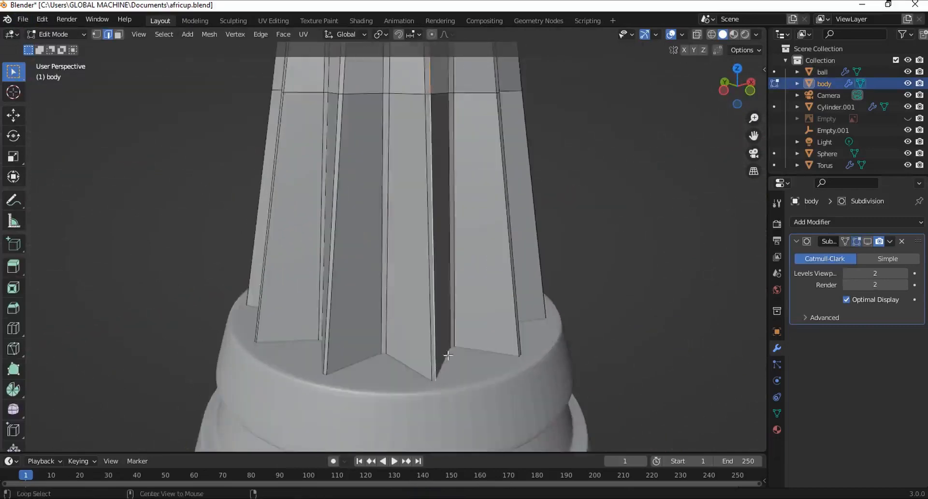
{"action": "key", "text": "alt+z"}
{"action": "left_click", "coordinate": [446, 385], "text": "alt"}
{"action": "key", "text": "s"}
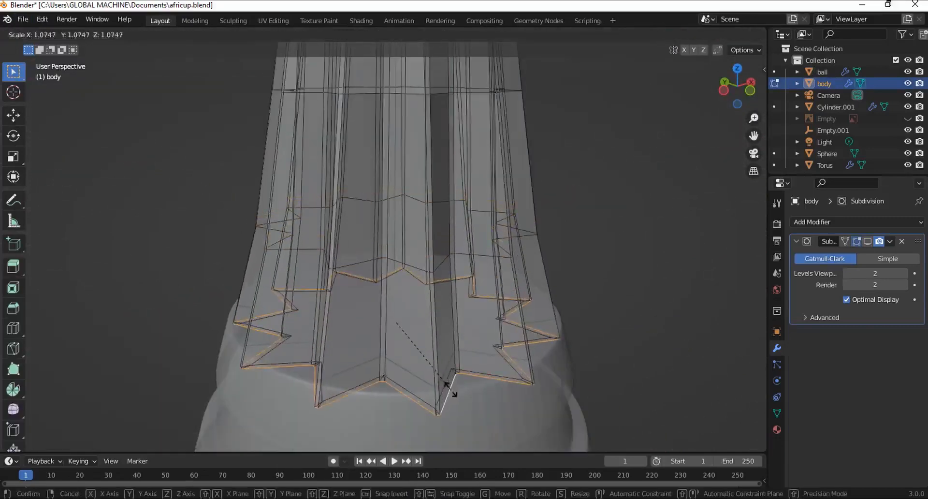
{"action": "left_click", "coordinate": [454, 387]}
Step: Turn the body's subdivision display back on, disable X-ray and return to Object Mode
{"action": "left_click", "coordinate": [868, 241]}
{"action": "left_click", "coordinate": [697, 35]}
{"action": "scroll", "coordinate": [555, 230], "scroll_direction": "down", "scroll_amount": 8}
{"action": "key", "text": "Tab"}
{"action": "middle_click_drag", "start_coordinate": [554, 230], "coordinate": [539, 274]}
{"action": "left_click", "coordinate": [507, 172]}
{"action": "scroll", "coordinate": [506, 169], "scroll_direction": "down", "scroll_amount": 2}
{"action": "scroll", "coordinate": [538, 275], "scroll_direction": "up", "scroll_amount": 7}
{"action": "middle_click_drag", "start_coordinate": [639, 274], "coordinate": [542, 270]}
{"action": "scroll", "coordinate": [542, 269], "scroll_direction": "down", "scroll_amount": 6}
{"action": "scroll", "coordinate": [542, 273], "scroll_direction": "down", "scroll_amount": 2}
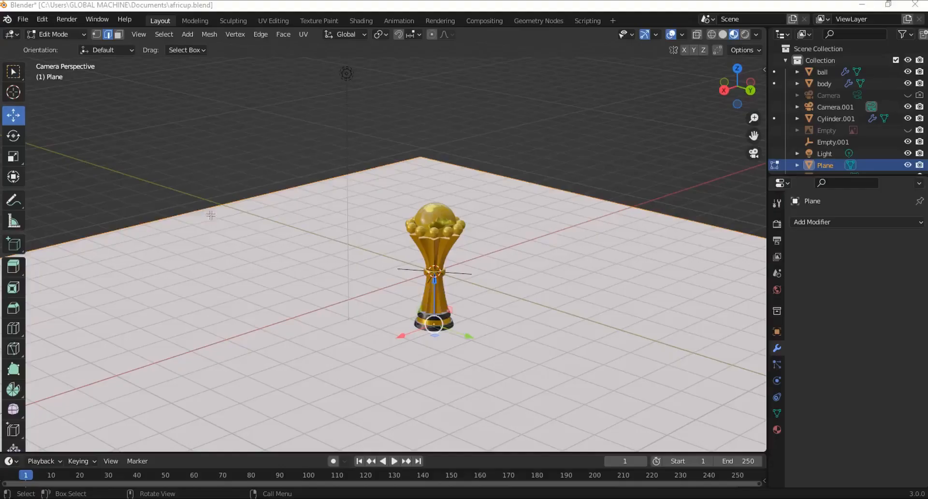
Step: Extrude the floor plane's two back edges about 9.94 m upward along Z to form backdrop walls
{"action": "key", "text": "e"}
{"action": "key", "text": "z"}
{"action": "left_click", "coordinate": [490, 53]}
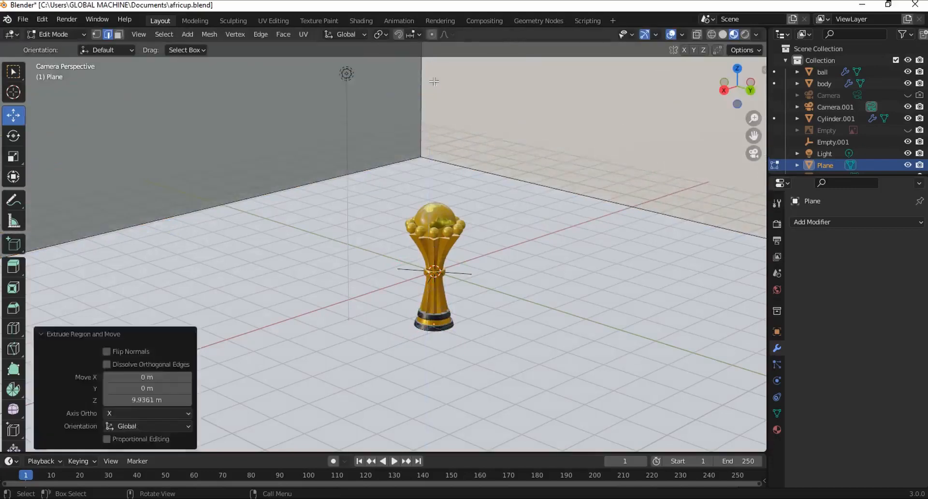
Step: Bevel the three inner corner edges of the backdrop into smooth curves and return to Object Mode
{"action": "left_click", "coordinate": [476, 170]}
{"action": "left_click", "coordinate": [421, 112], "text": "shift"}
{"action": "left_click", "coordinate": [290, 191], "text": "shift"}
{"action": "key", "text": "ctrl+b"}
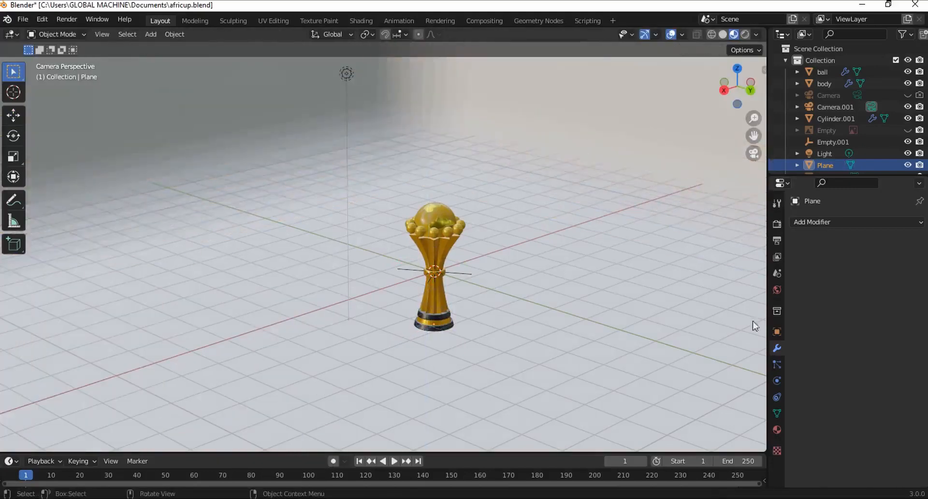
Step: Set the world background colour to an environment texture using DH214SN.hdr from the Spherical Map - 2x1K folder
{"action": "left_click", "coordinate": [777, 290]}
{"action": "left_click", "coordinate": [848, 300]}
{"action": "left_click", "coordinate": [646, 356]}
{"action": "left_click", "coordinate": [873, 315]}
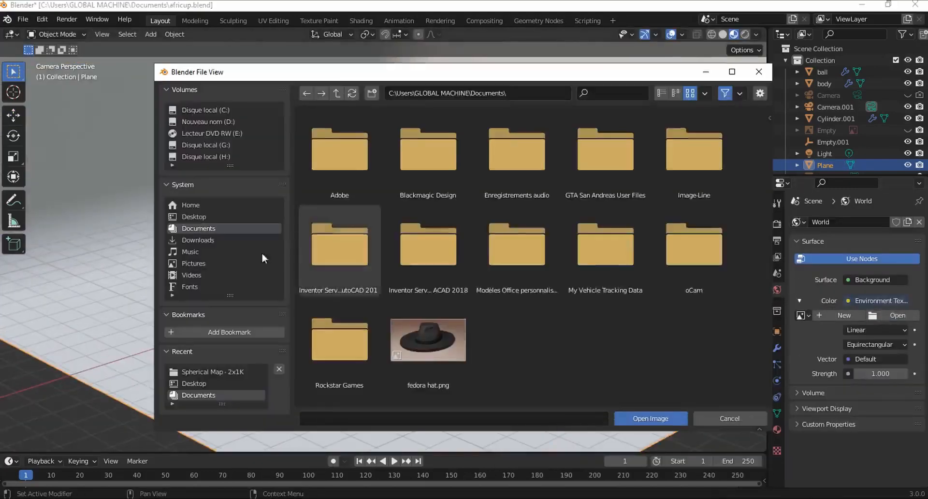
{"action": "left_click", "coordinate": [203, 145]}
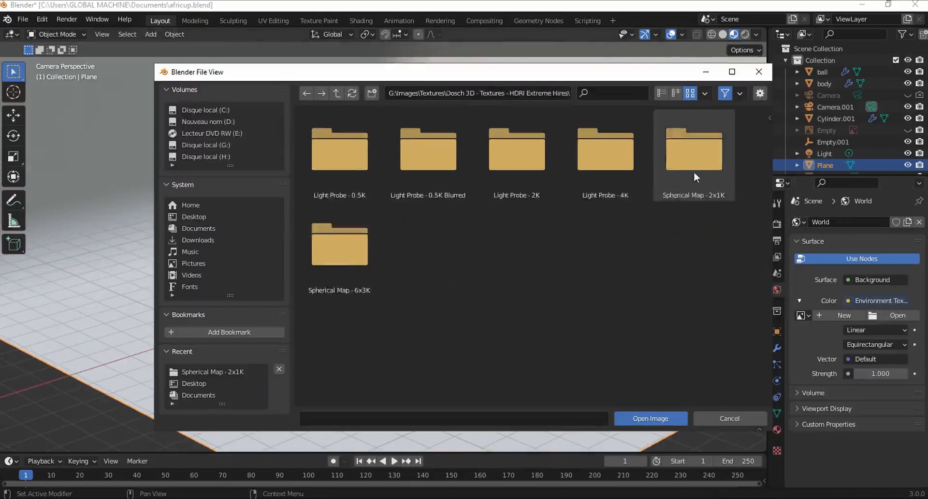
{"action": "double_click", "coordinate": [694, 172]}
{"action": "double_click", "coordinate": [604, 317]}
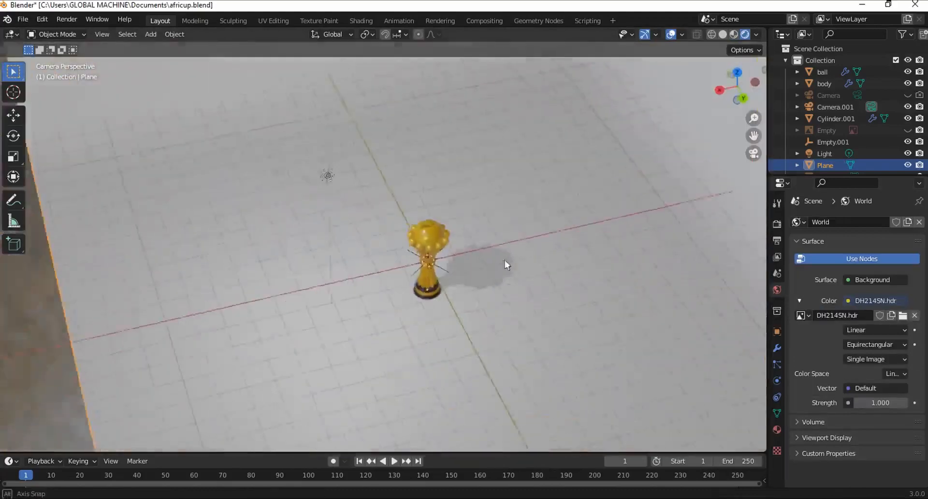
Step: Set the render engine to Cycles, enable a transparent film background and switch to the camera view
{"action": "left_click", "coordinate": [777, 223]}
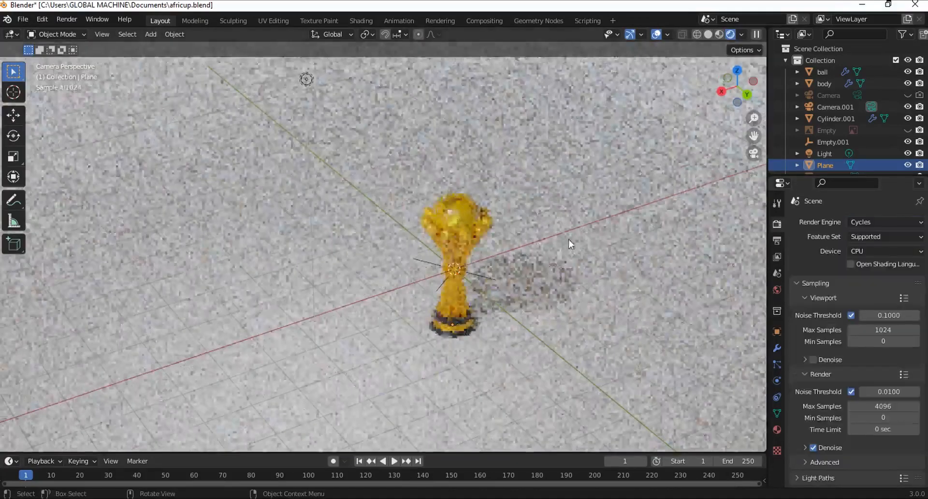
{"action": "scroll", "coordinate": [815, 432], "scroll_direction": "down", "scroll_amount": 5}
{"action": "left_click", "coordinate": [808, 401]}
{"action": "scroll", "coordinate": [818, 412], "scroll_direction": "down", "scroll_amount": 3}
{"action": "left_click", "coordinate": [814, 414]}
{"action": "left_click", "coordinate": [754, 154]}
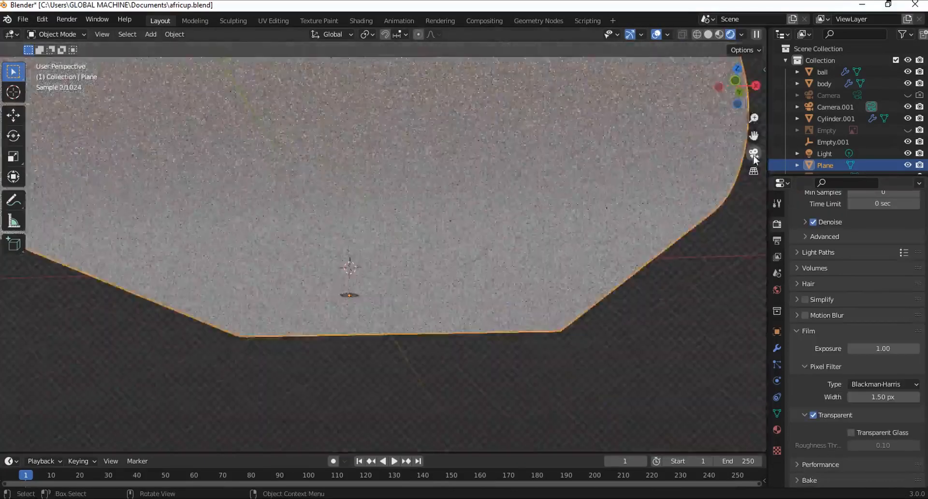
Step: Look through the scene camera and adjust its angle and distance to frame the whole trophy centrally from slightly above
{"action": "left_click", "coordinate": [753, 153]}
{"action": "middle_click_drag", "start_coordinate": [590, 292], "coordinate": [636, 268]}
{"action": "middle_click_drag", "start_coordinate": [541, 376], "coordinate": [474, 334], "text": "shift"}
{"action": "scroll", "coordinate": [473, 334], "scroll_direction": "up", "scroll_amount": 4}
{"action": "middle_click_drag", "start_coordinate": [428, 282], "coordinate": [513, 311], "text": "shift"}
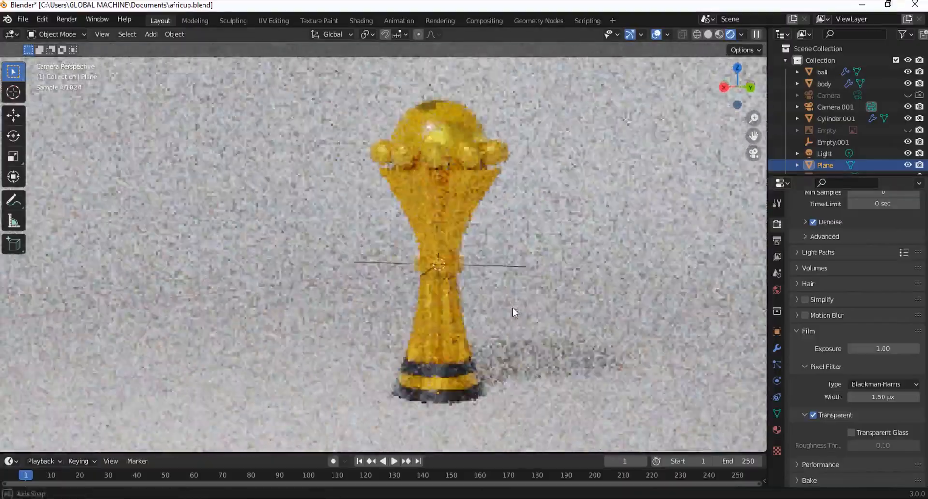
{"action": "middle_click_drag", "start_coordinate": [559, 287], "coordinate": [526, 294]}
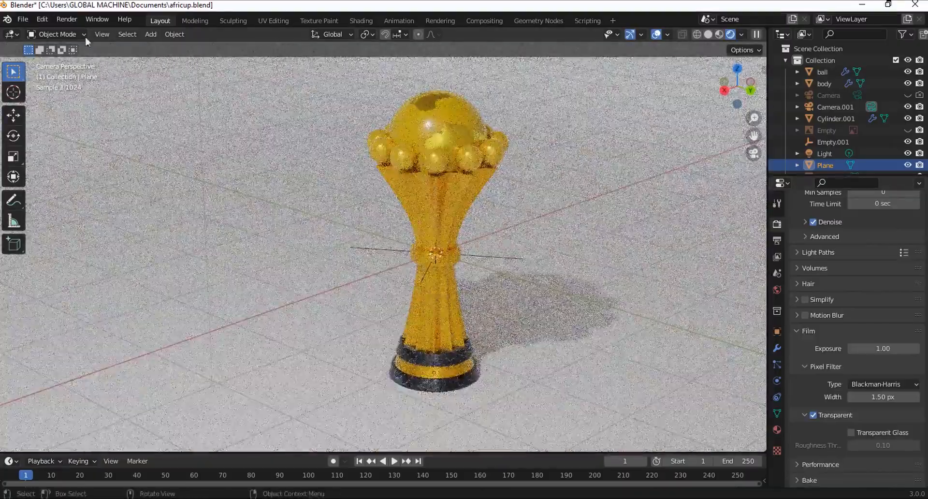